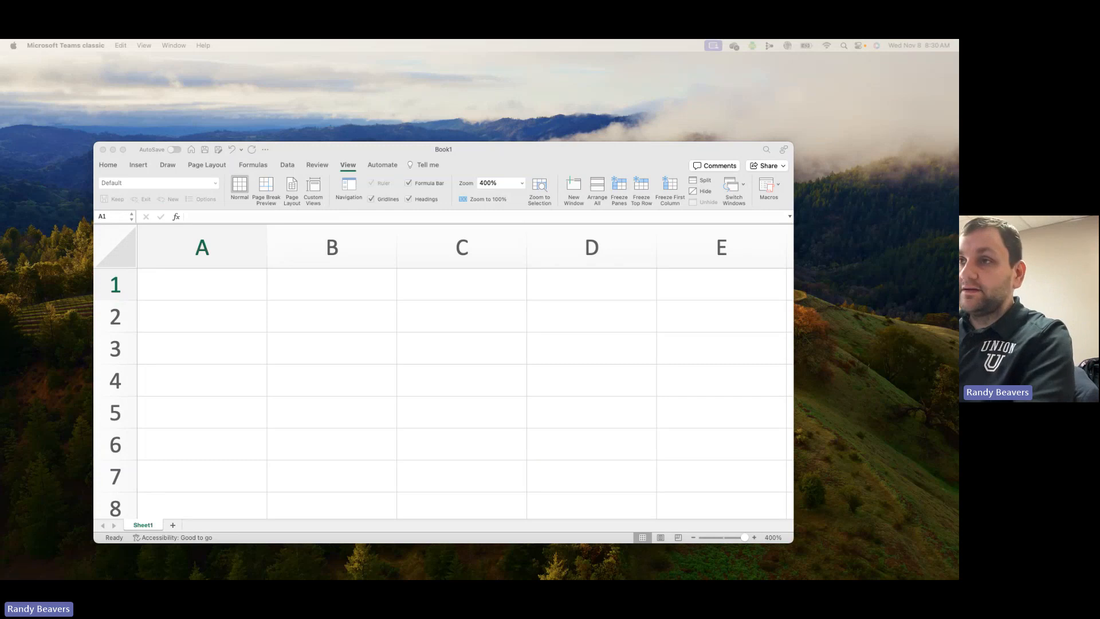
- Enter the heading Price in A1 and the values 50, 40, 30, 20, 10 and 1 below it in A2:A7
click(236, 285)
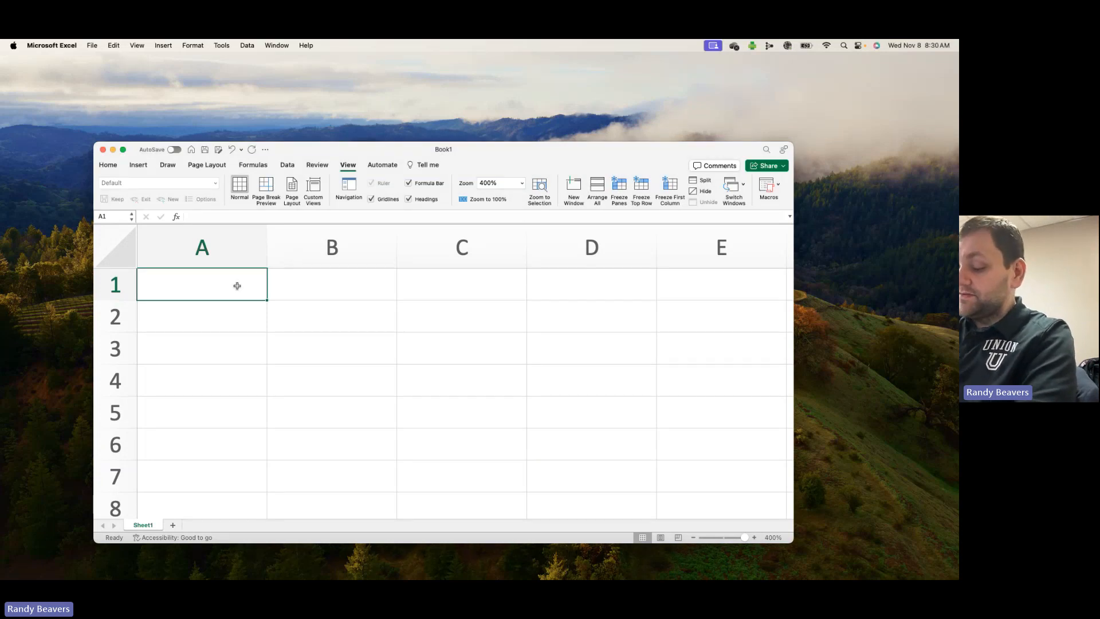
text(Price)
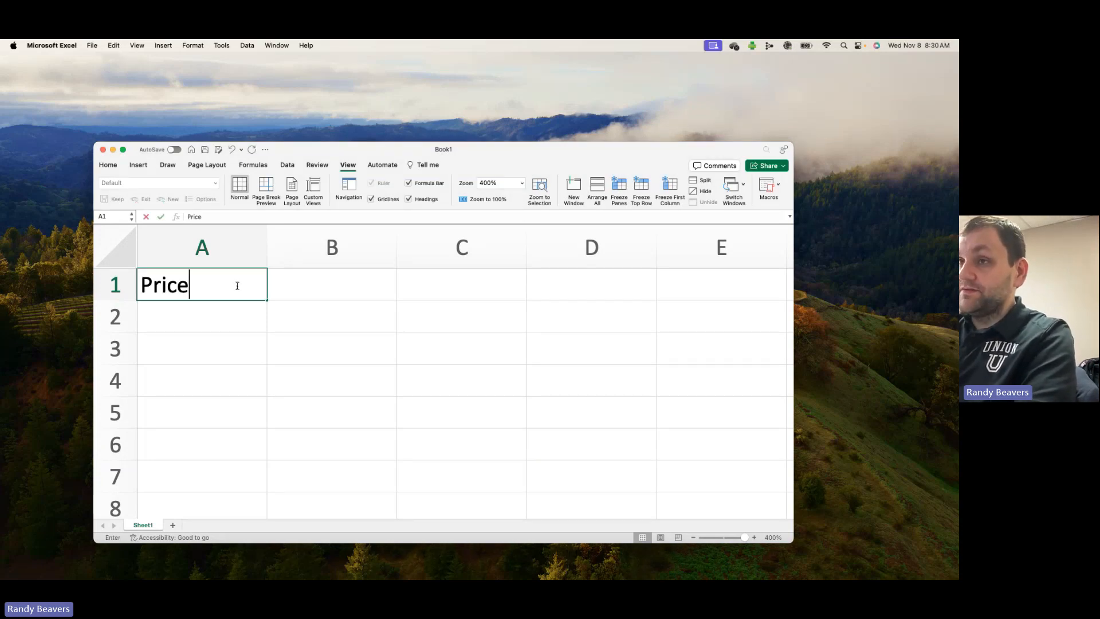
key(Return)
text(50)
key(Return)
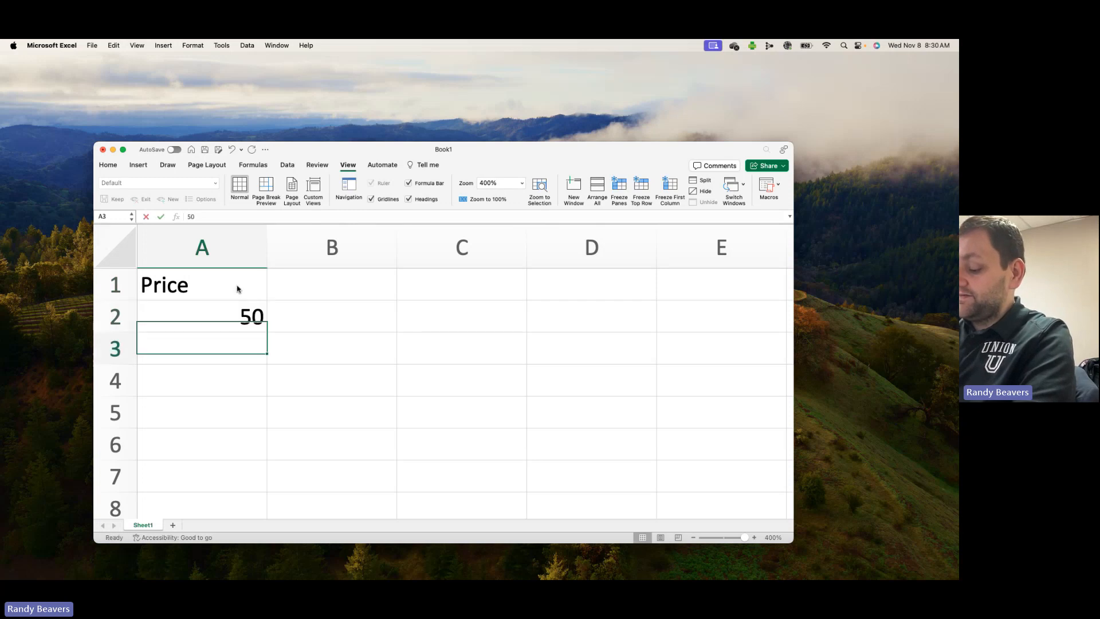
text(40)
key(Return)
text(30)
key(Return)
text(20)
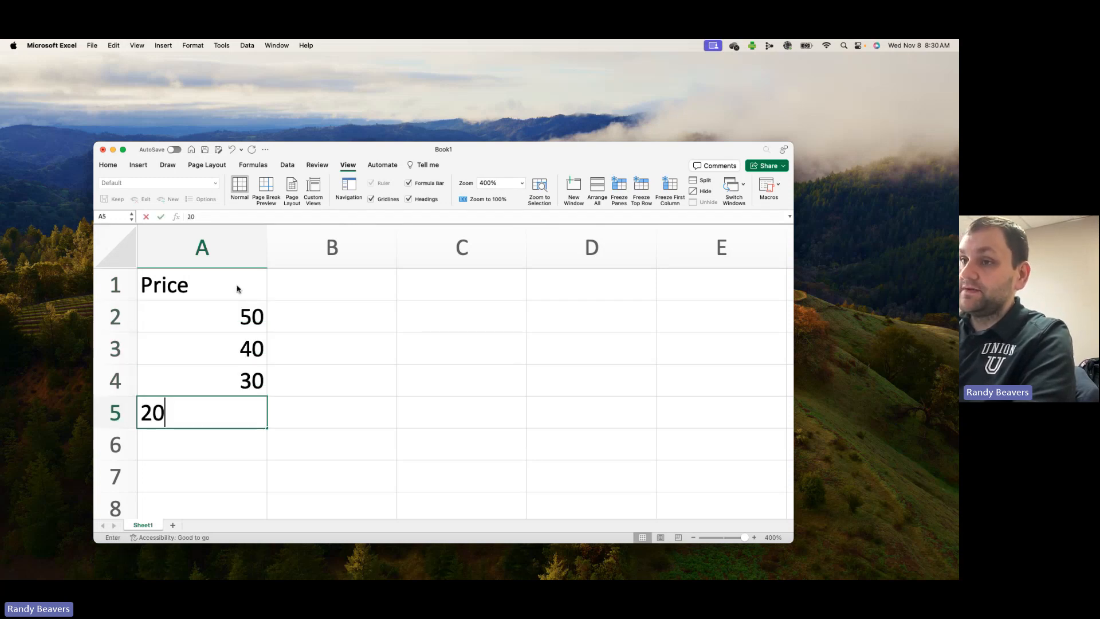
key(Return)
text(10)
key(Return)
text(1)
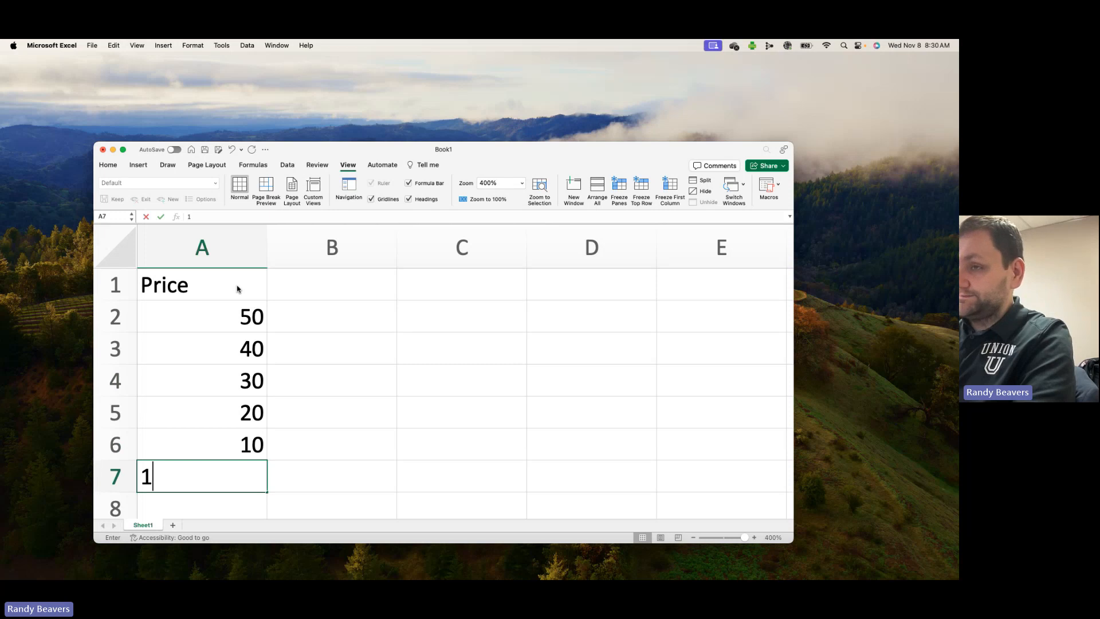
key(ctrl+Return)
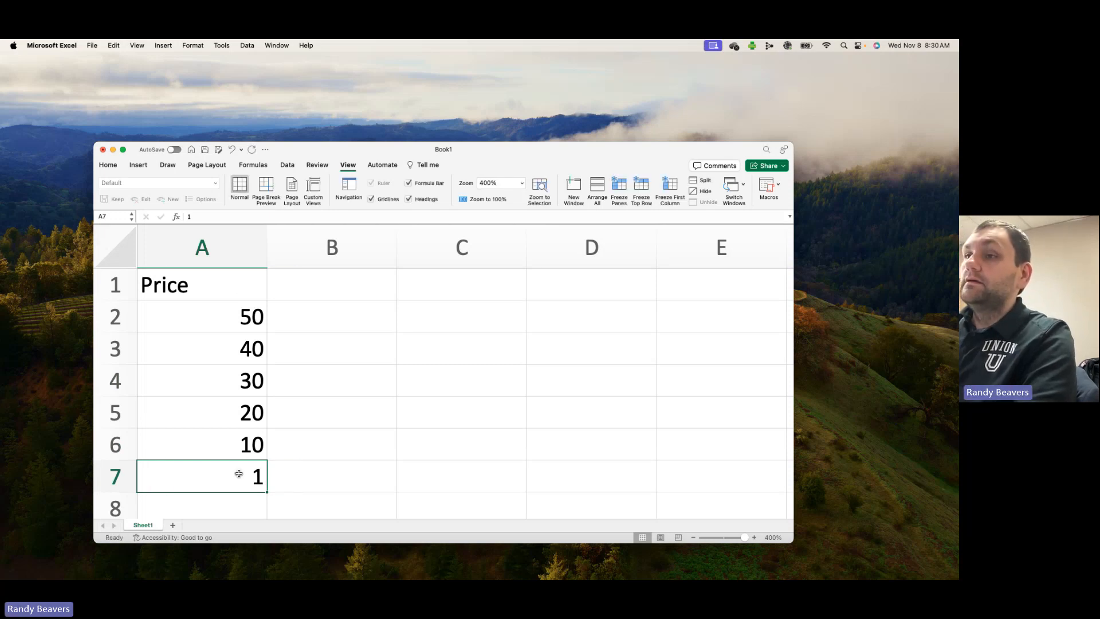
- Format the price values in A2:A7 with the dollar accounting number format
drag(239, 474, 216, 316)
click(109, 166)
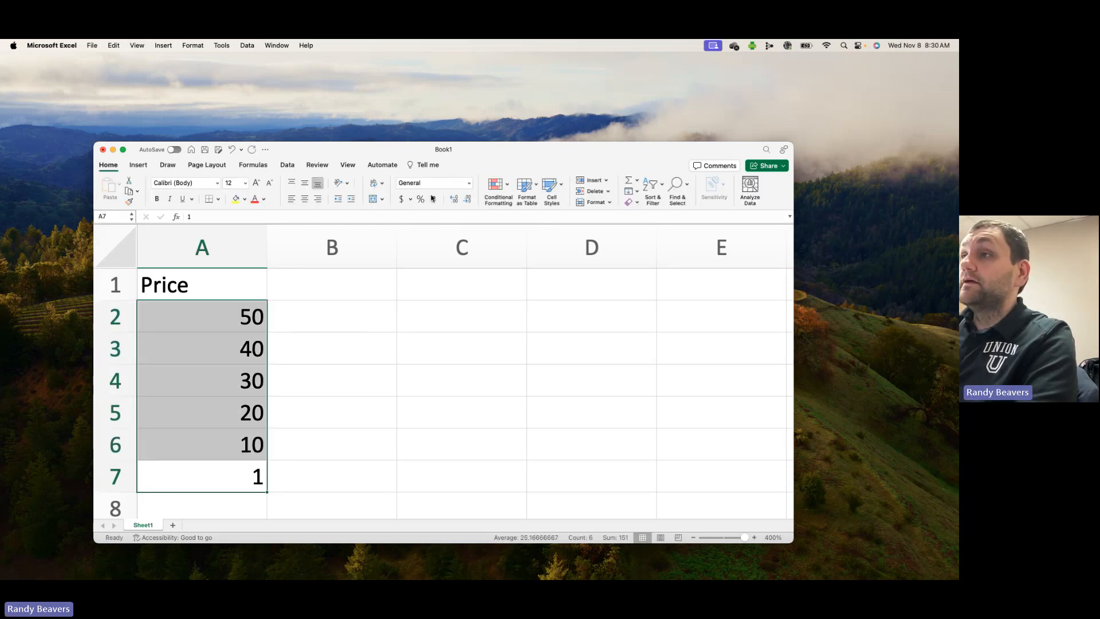
click(402, 199)
- Enter the column headings Q Demand in B1 and Q Supply in C1
click(343, 289)
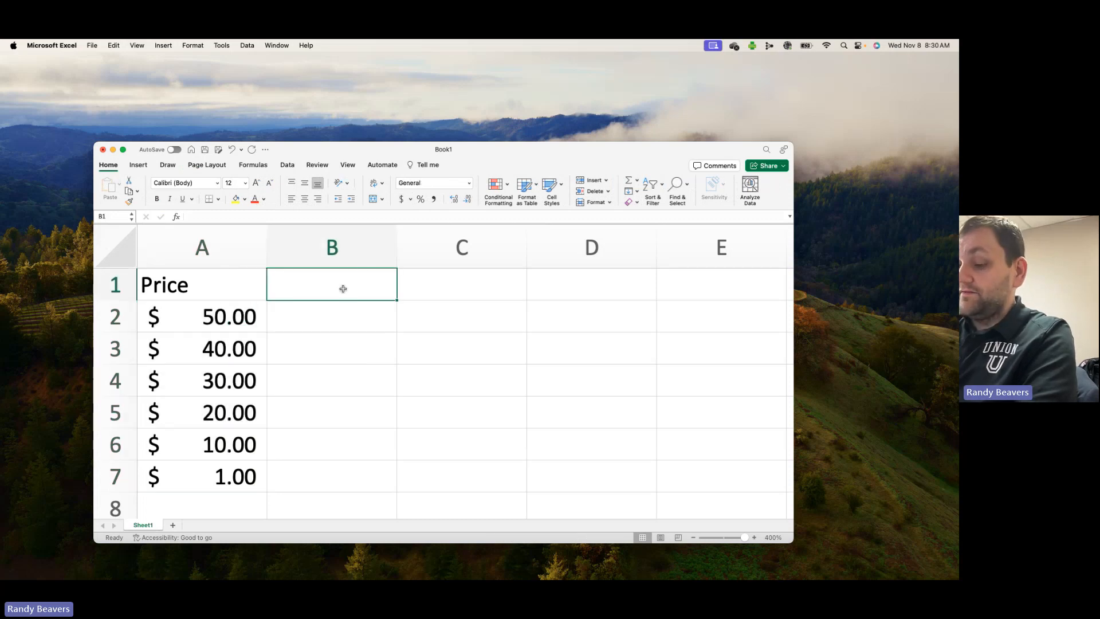
text(Quantity)
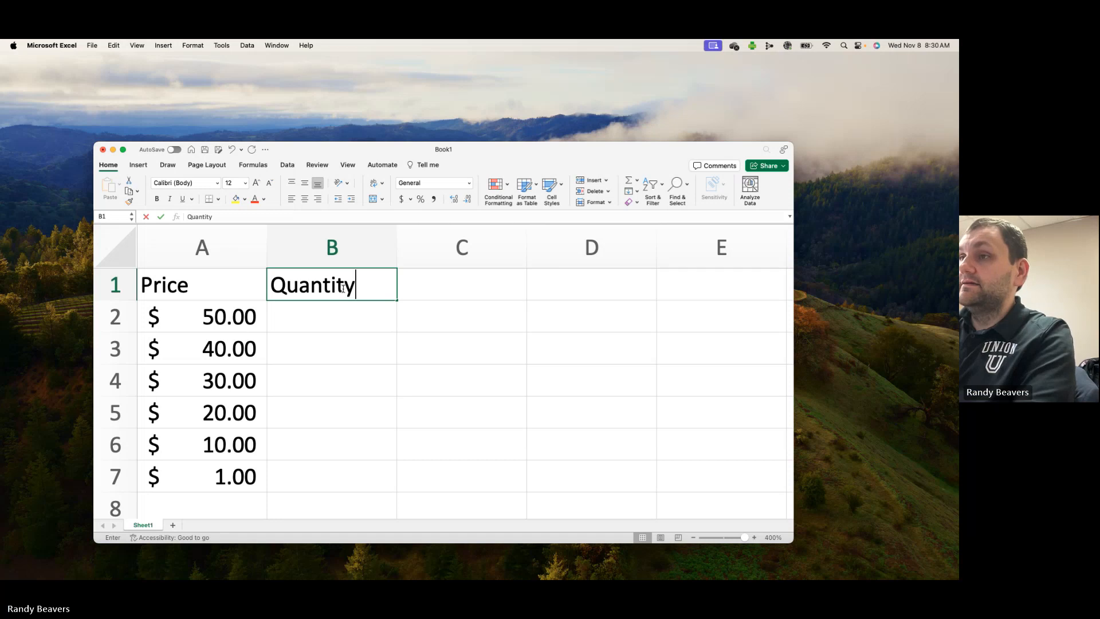
key(BackSpace)
key(BackSpace)
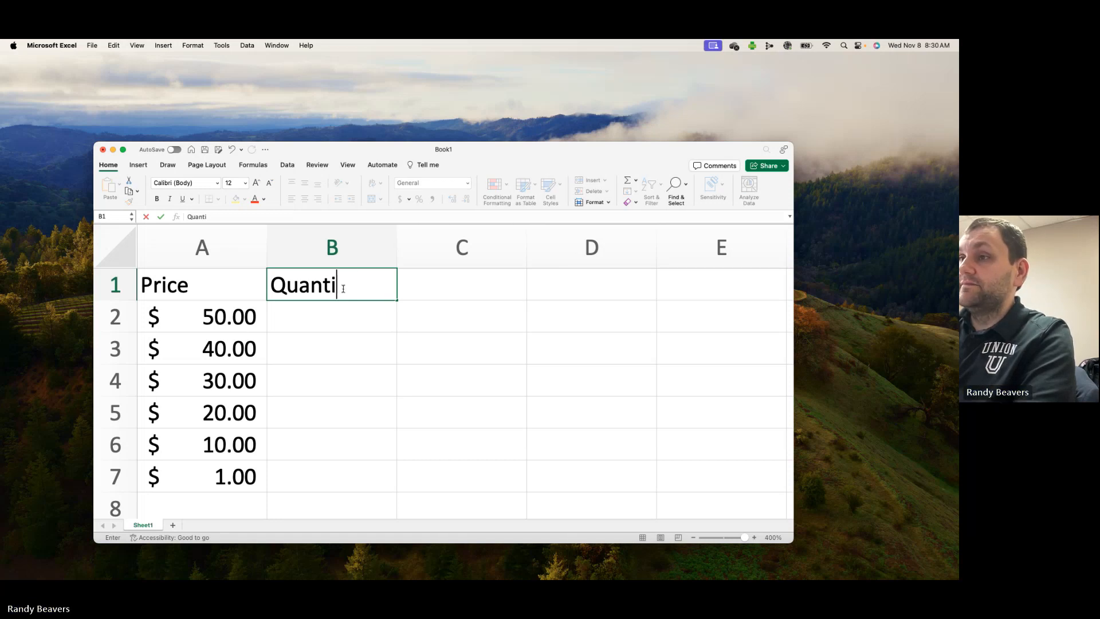
key(BackSpace)
key(BackSpace)
key(BackSpace)
key(BackSpace)
key(BackSpace)
text(Demand)
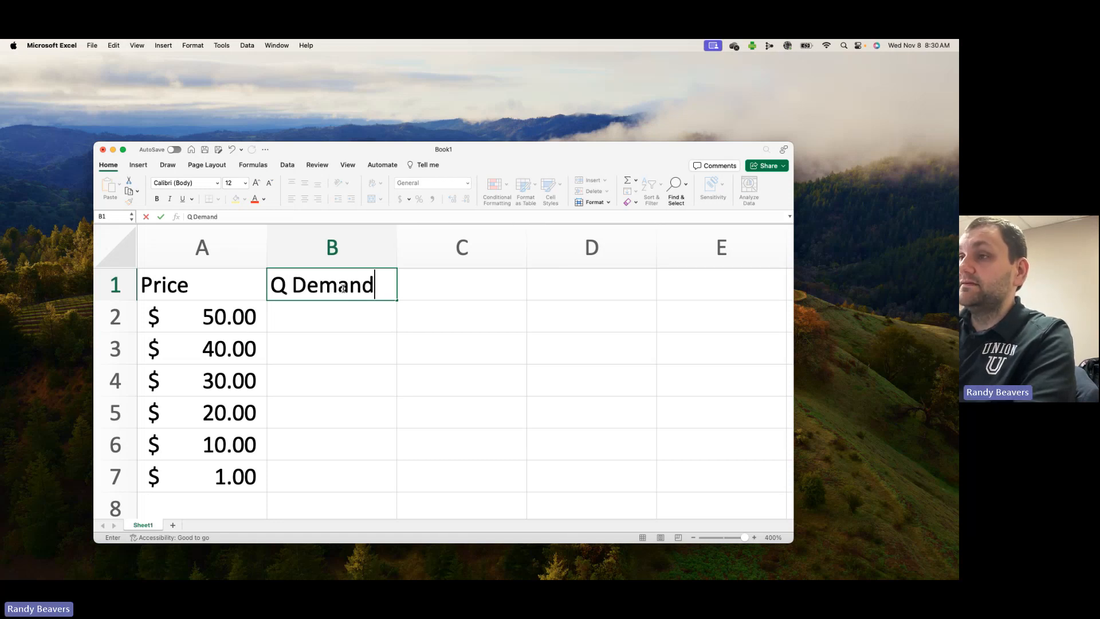
key(Tab)
text(Q)
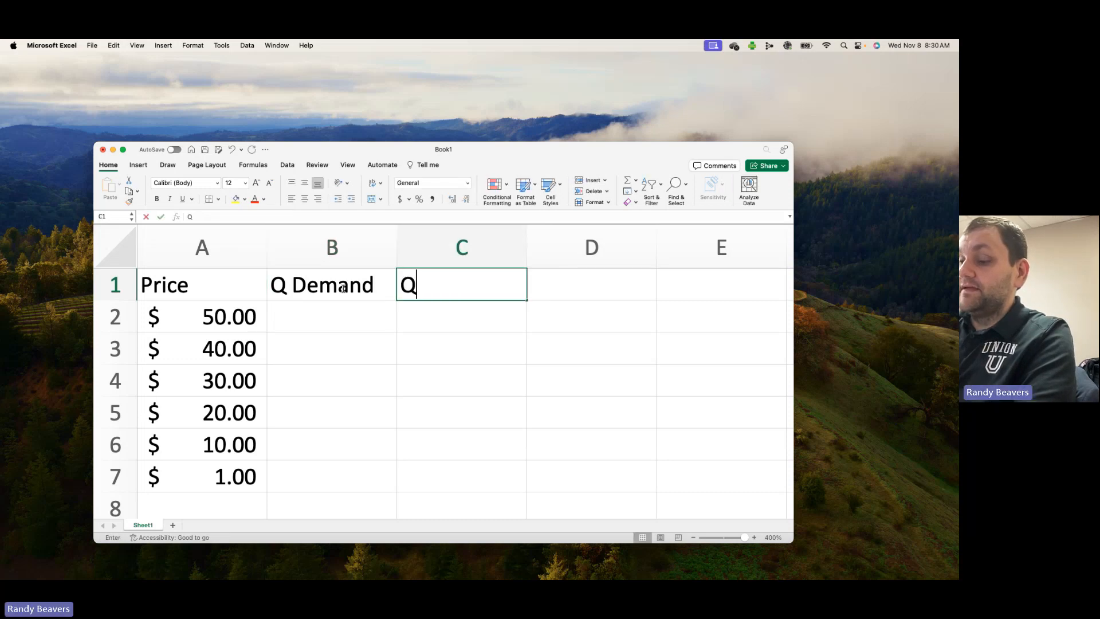
text( Supply)
key(Return)
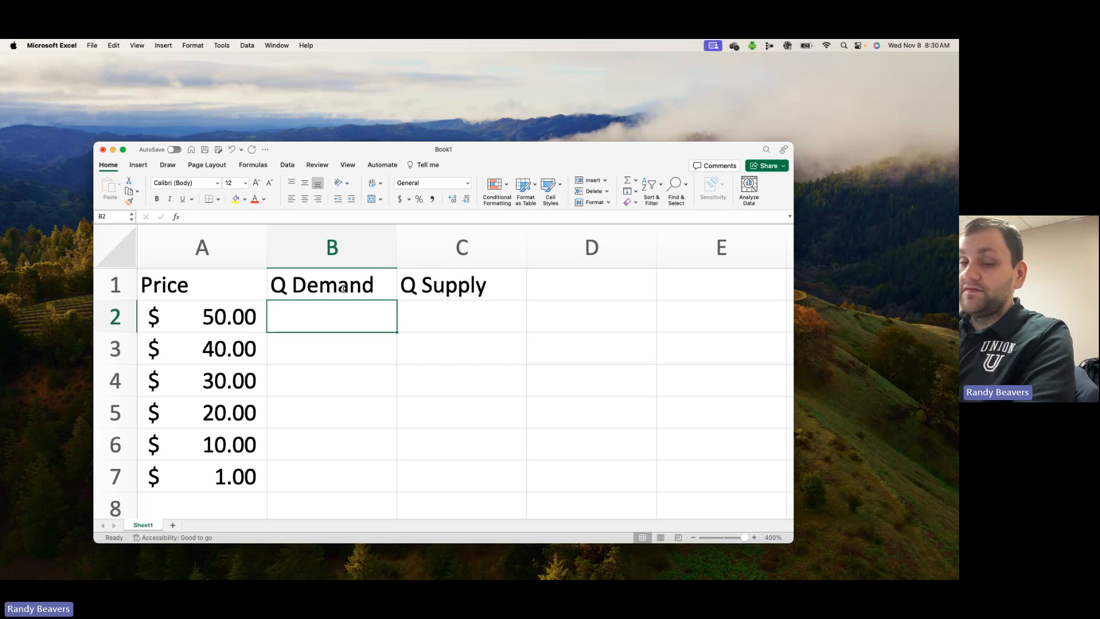
- Fill the Q Demand column B2:B7 with the values 0, 4, 8, 12, 16 and 20
text(0)
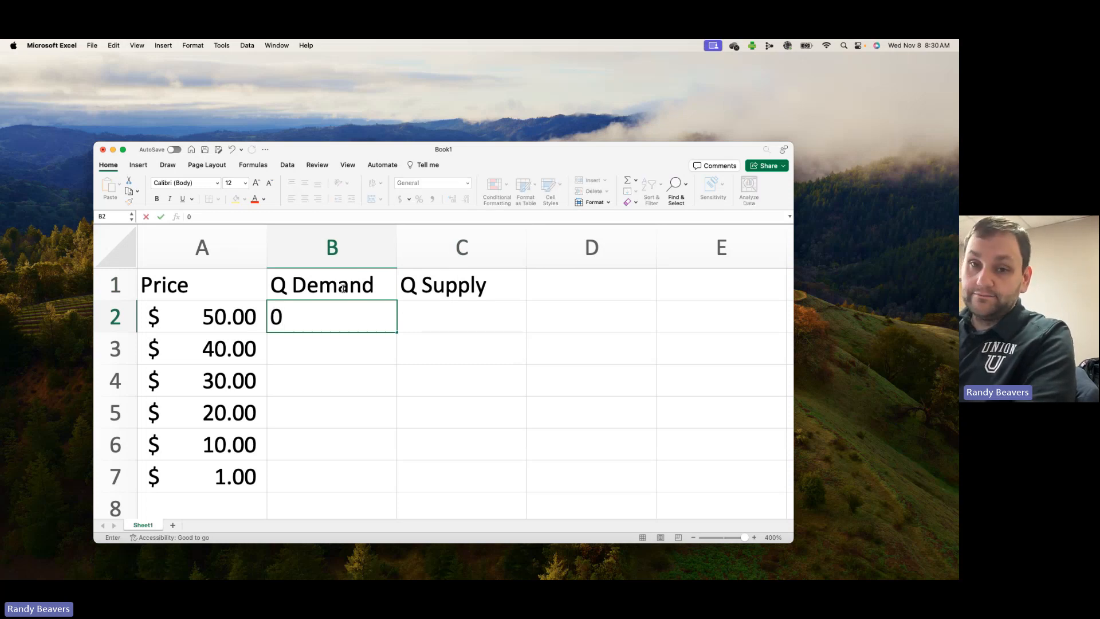
key(Return)
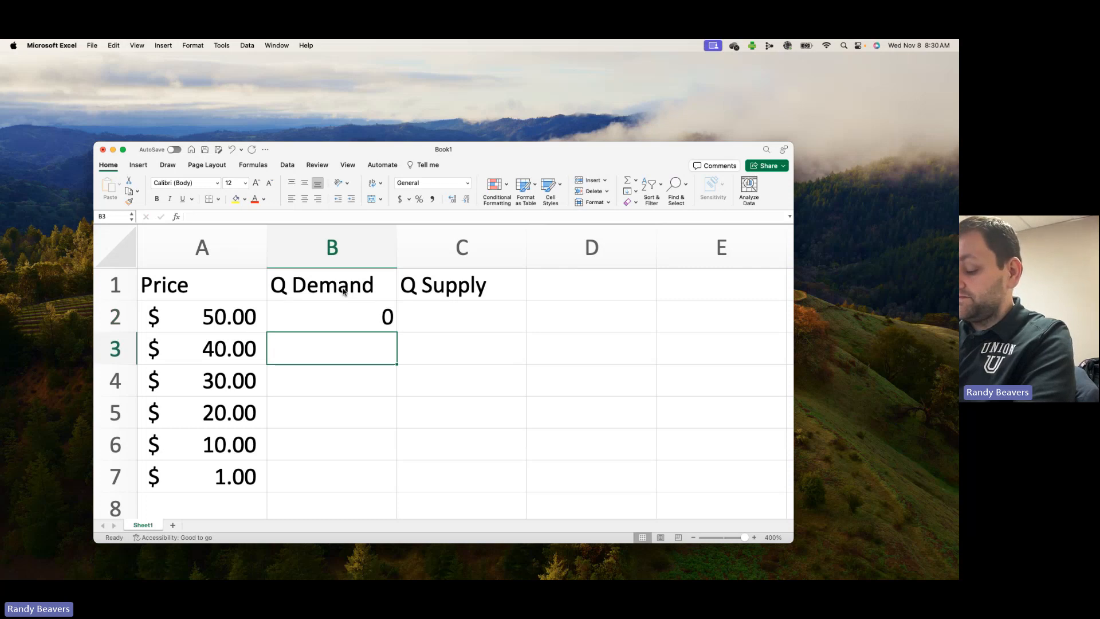
text(4)
key(Return)
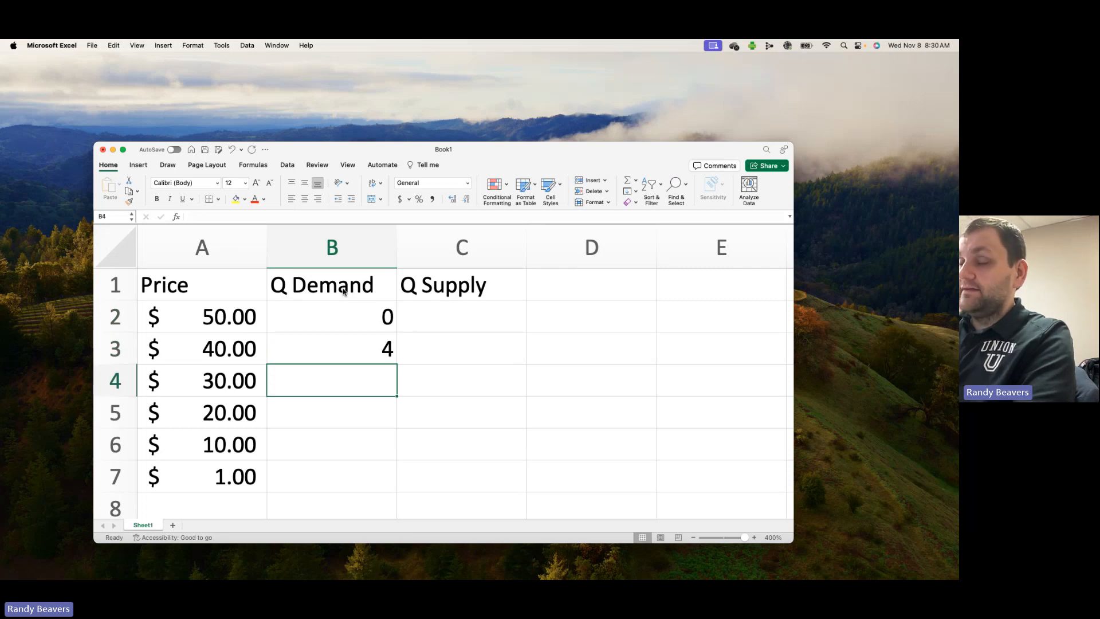
text(8)
key(Return)
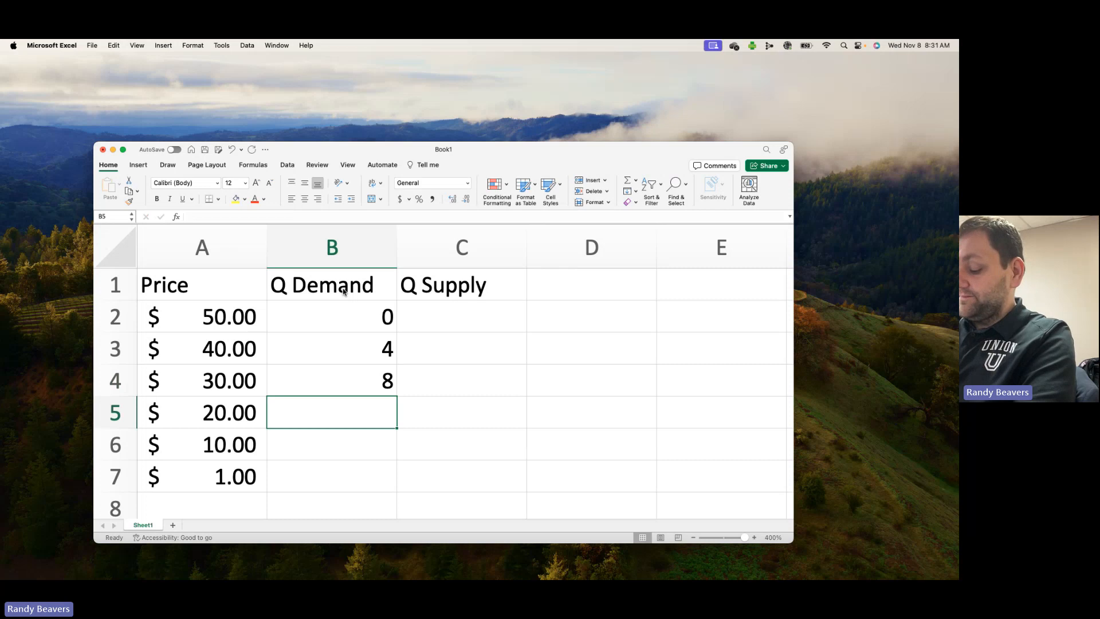
text(12)
key(Return)
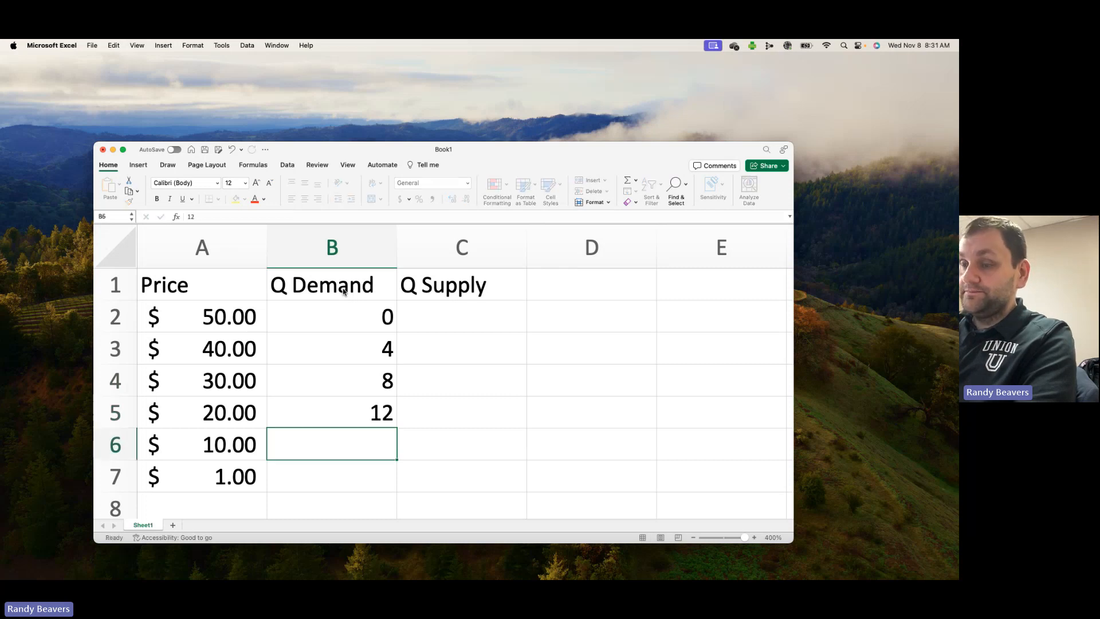
text(16)
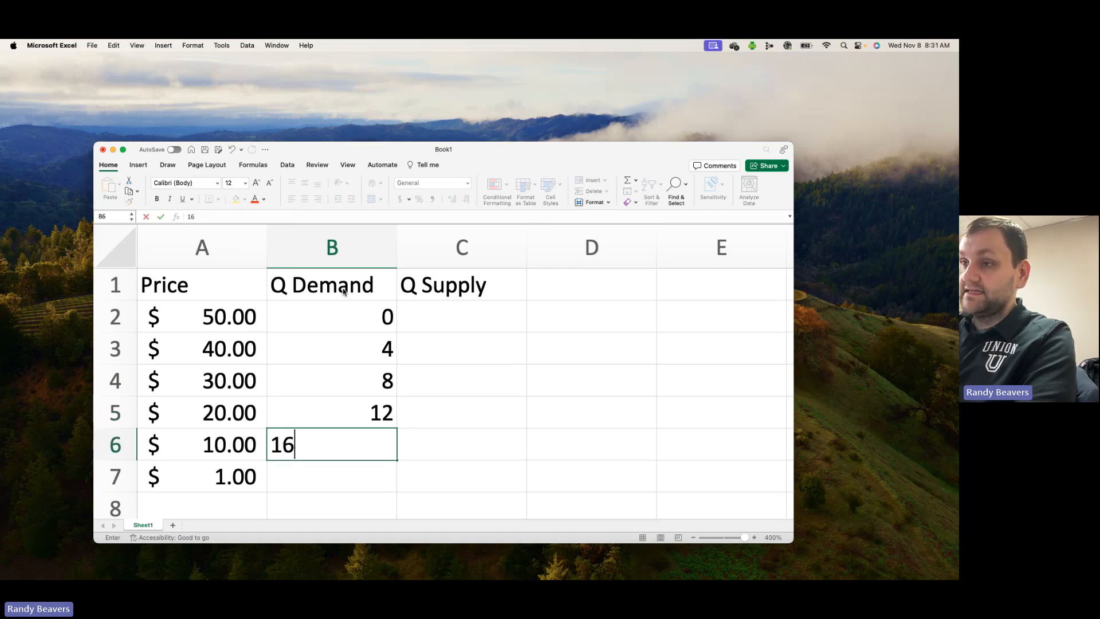
key(Return)
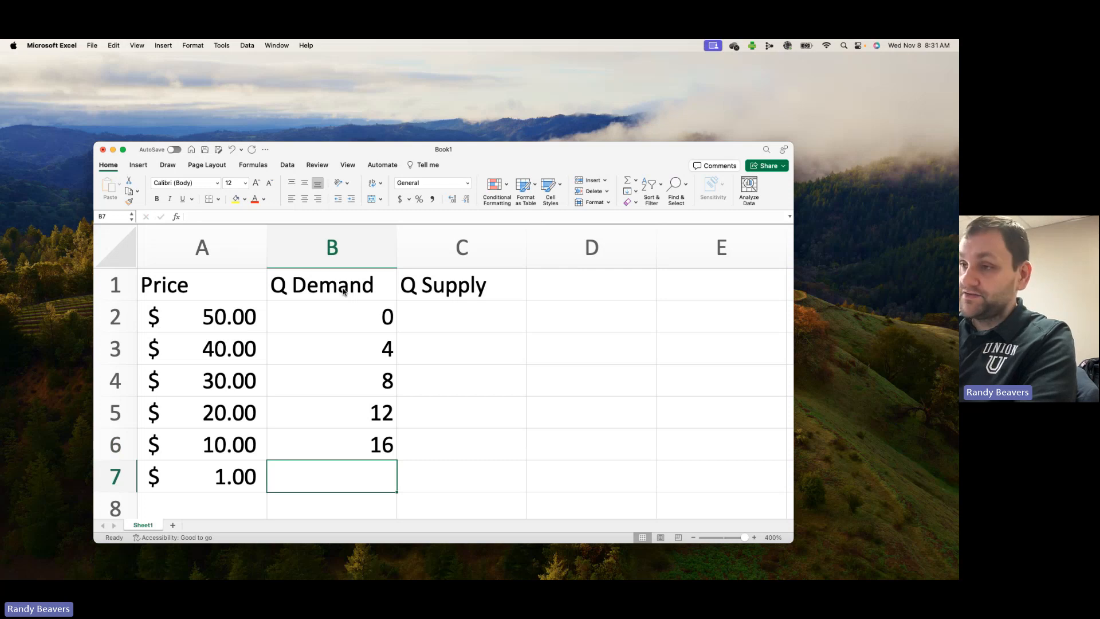
text(20)
key(Tab)
- Fill the Q Supply column C2:C7 with the values 16, 12, 8, 6, 3 and 0
key(Up)
key(Up)
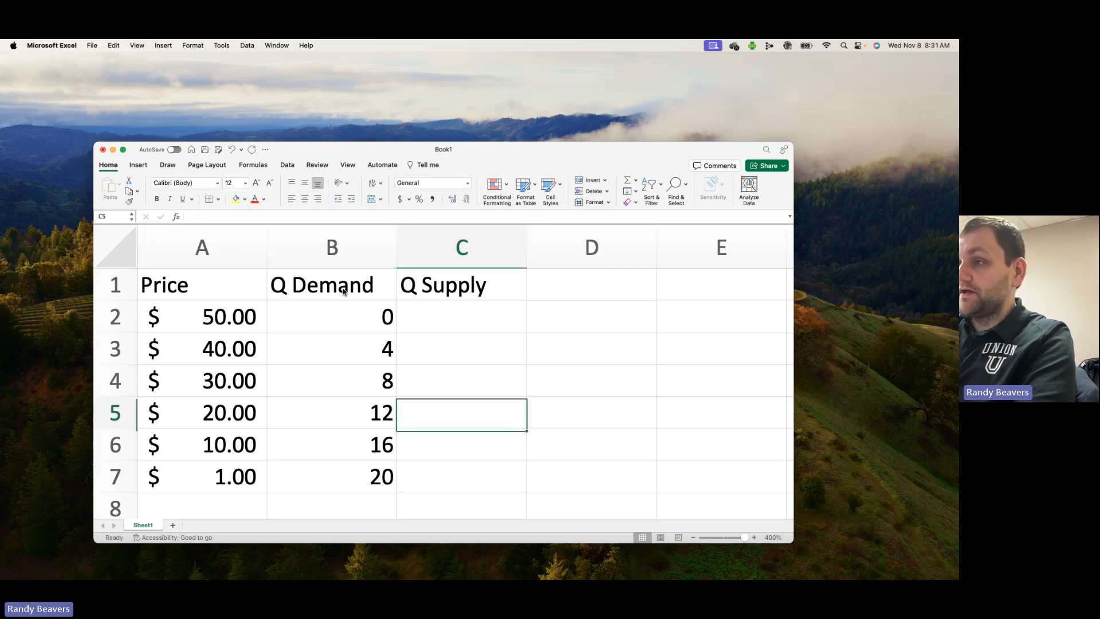
key(Up)
key(Up)
key(Up)
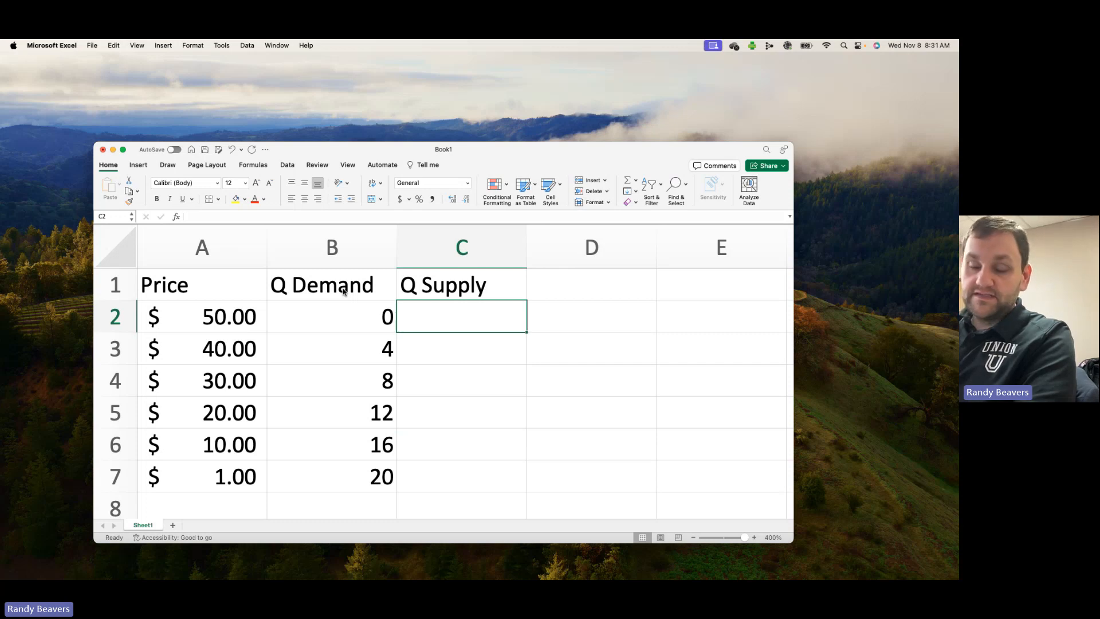
text(16)
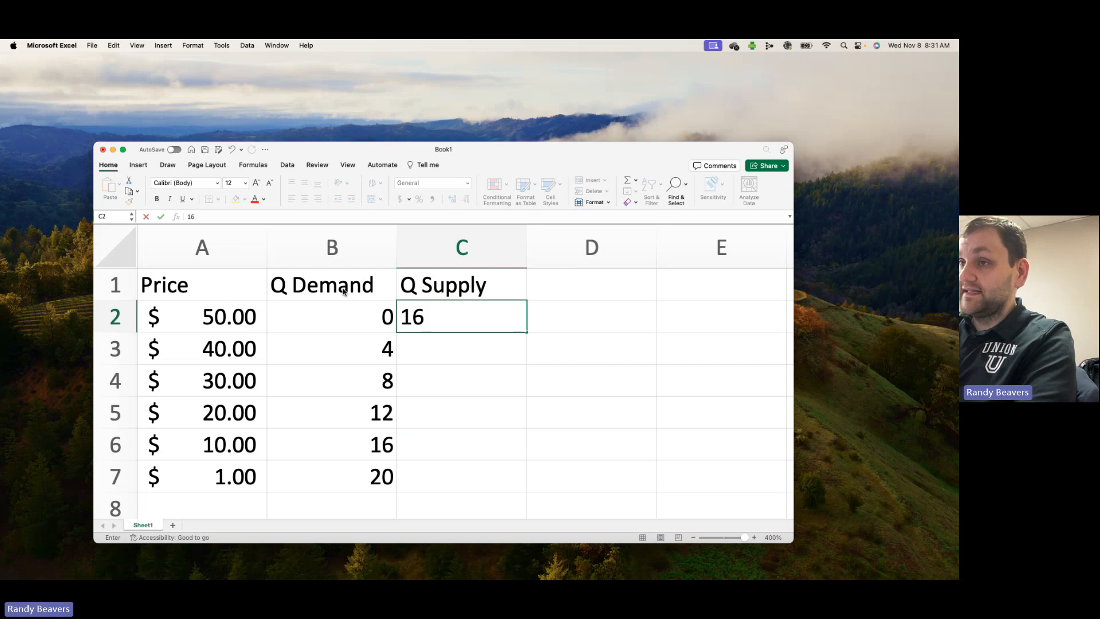
key(Return)
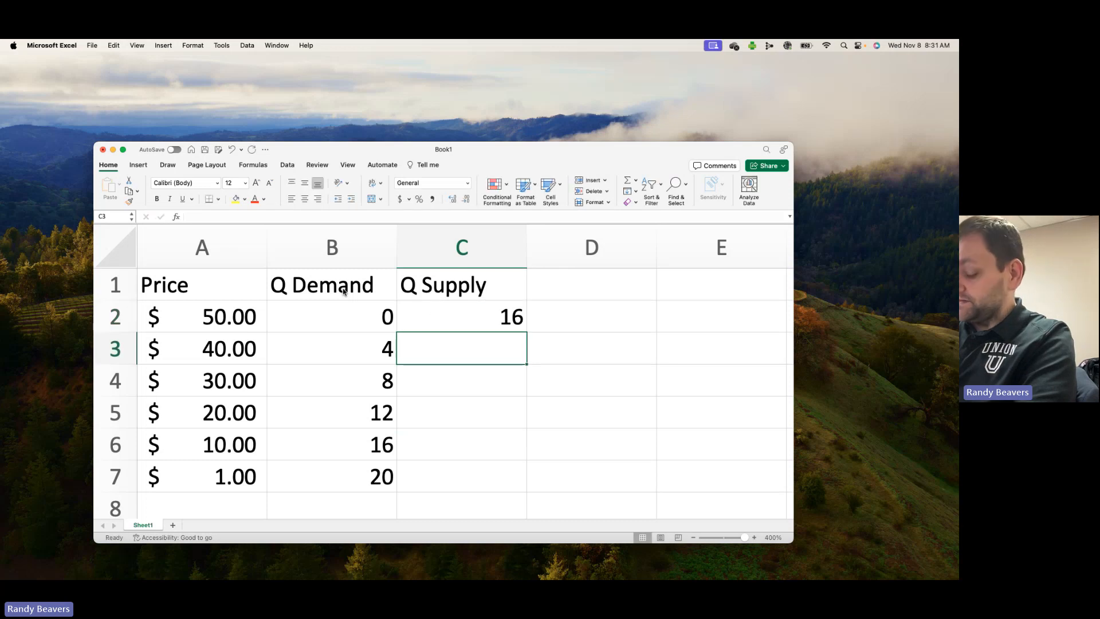
text(12)
key(Return)
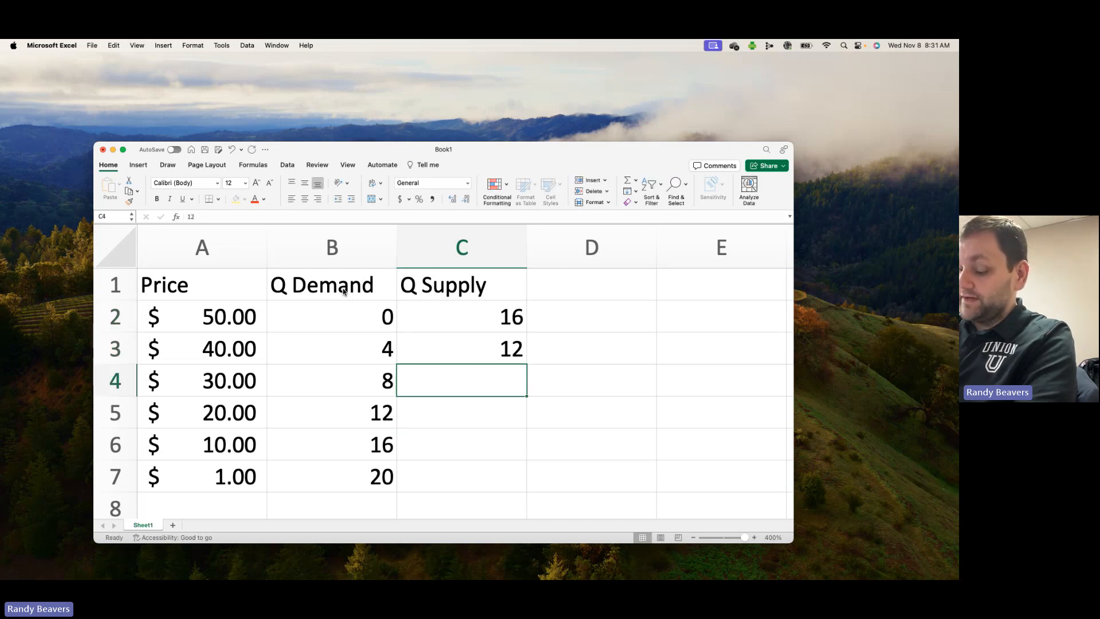
text(8)
key(Return)
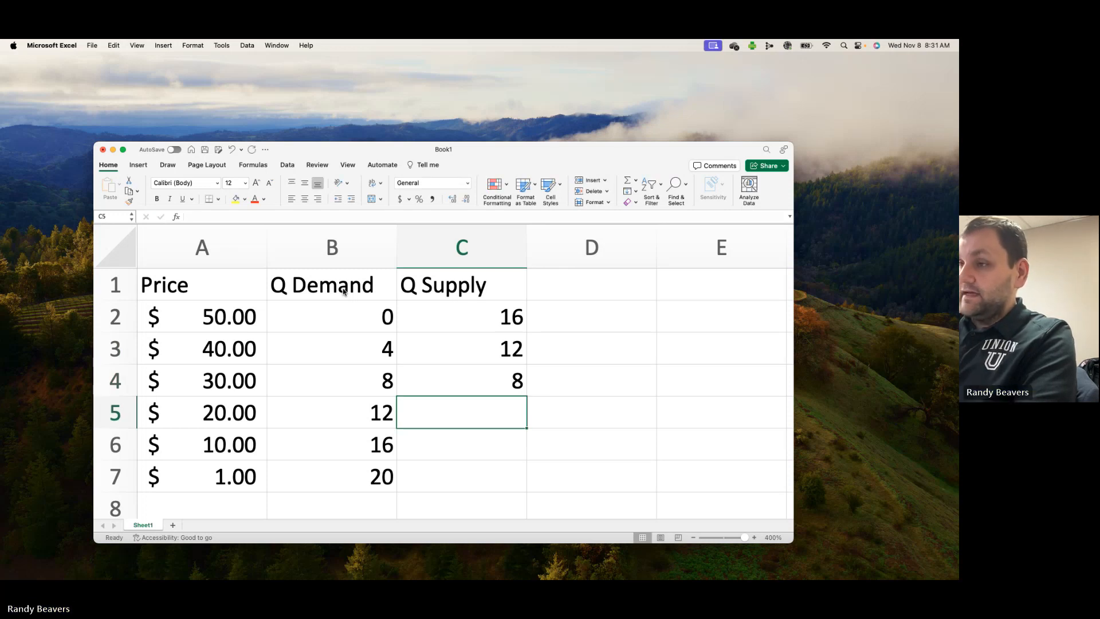
text(6)
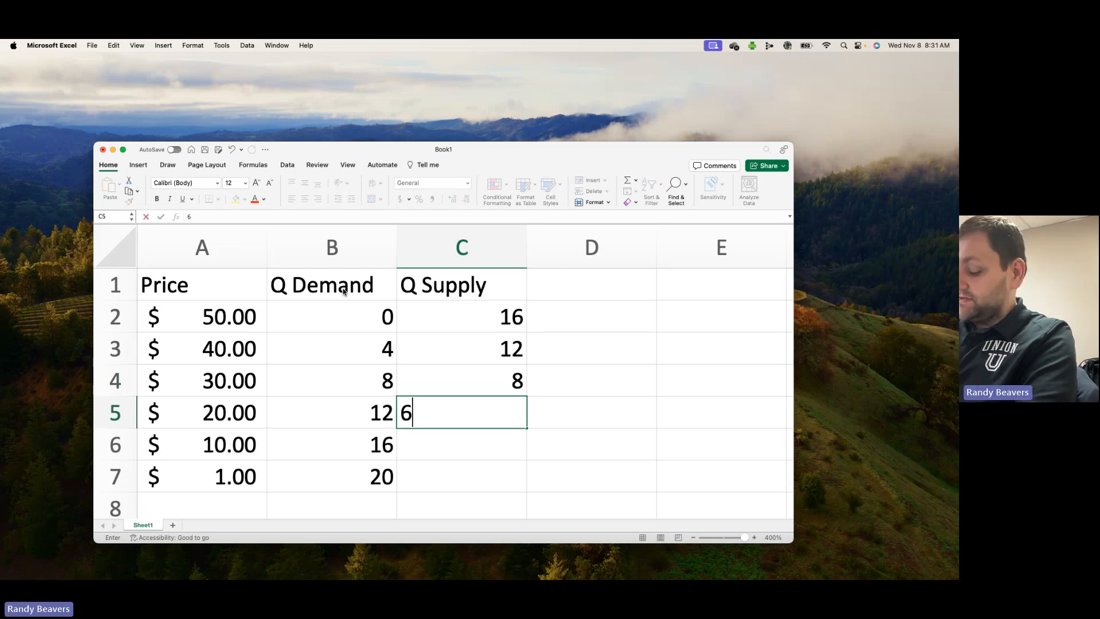
key(Return)
text(3)
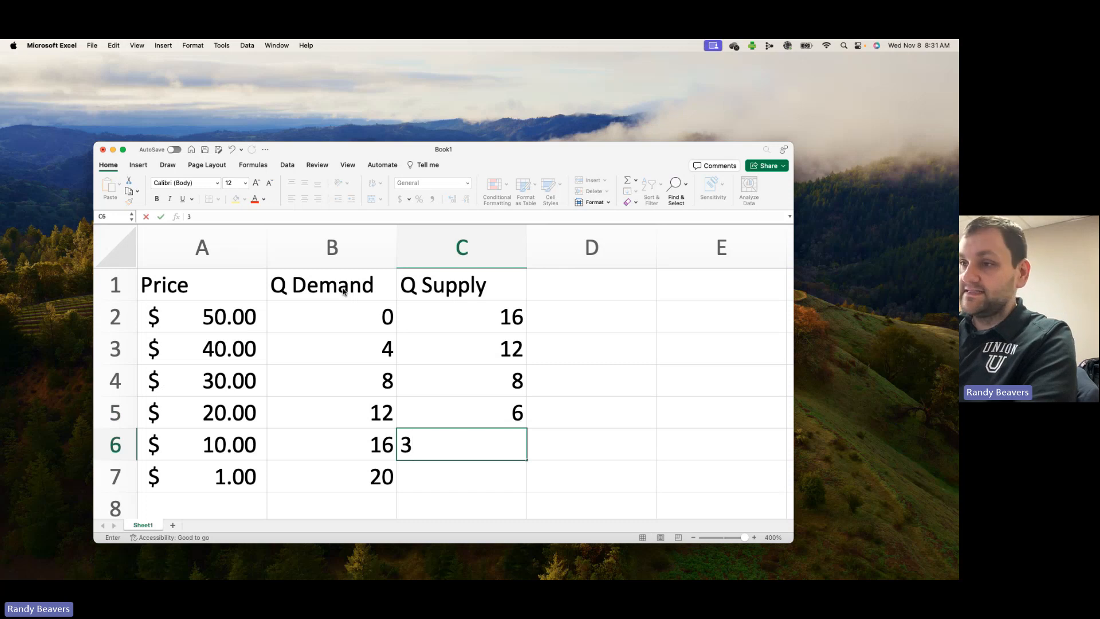
key(Return)
text(0)
key(Return)
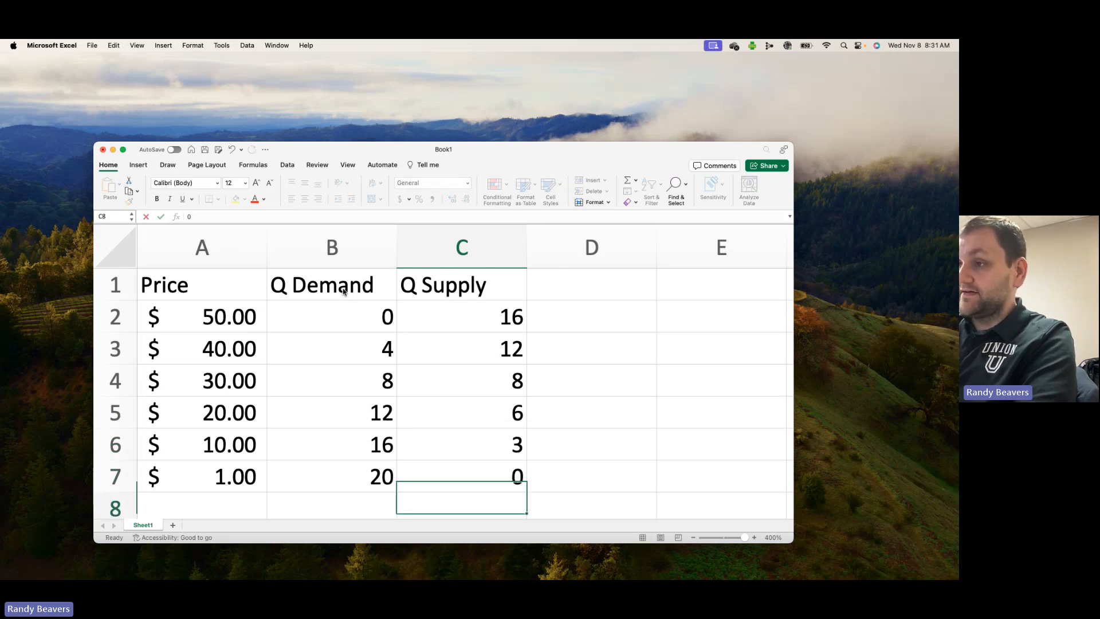
key(Up)
key(Up)
key(Up)
key(Up)
key(Up)
key(Up)
key(Up)
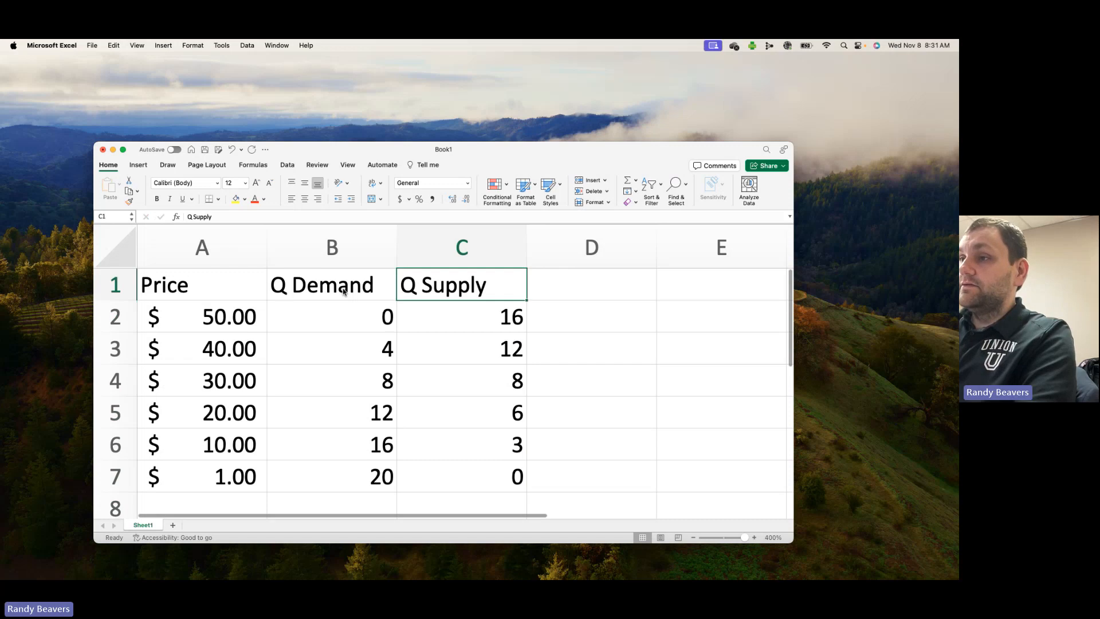
key(Down)
key(Down)
key(Down)
key(Down)
key(Down)
key(Down)
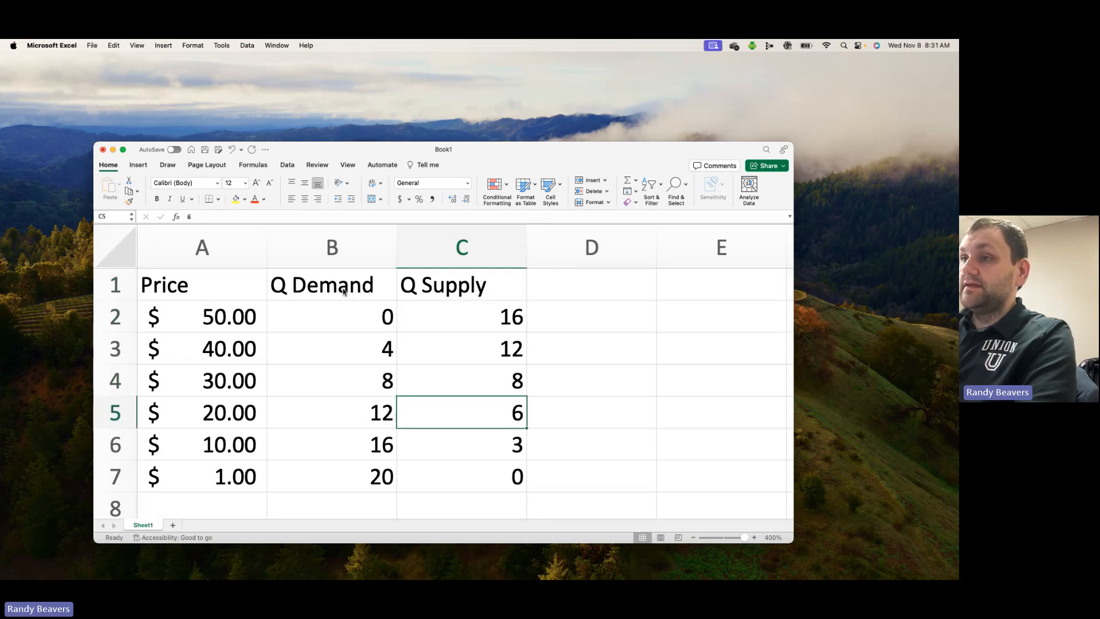
key(Down)
key(Up)
key(Up)
key(Up)
key(Up)
key(Up)
key(Up)
key(Up)
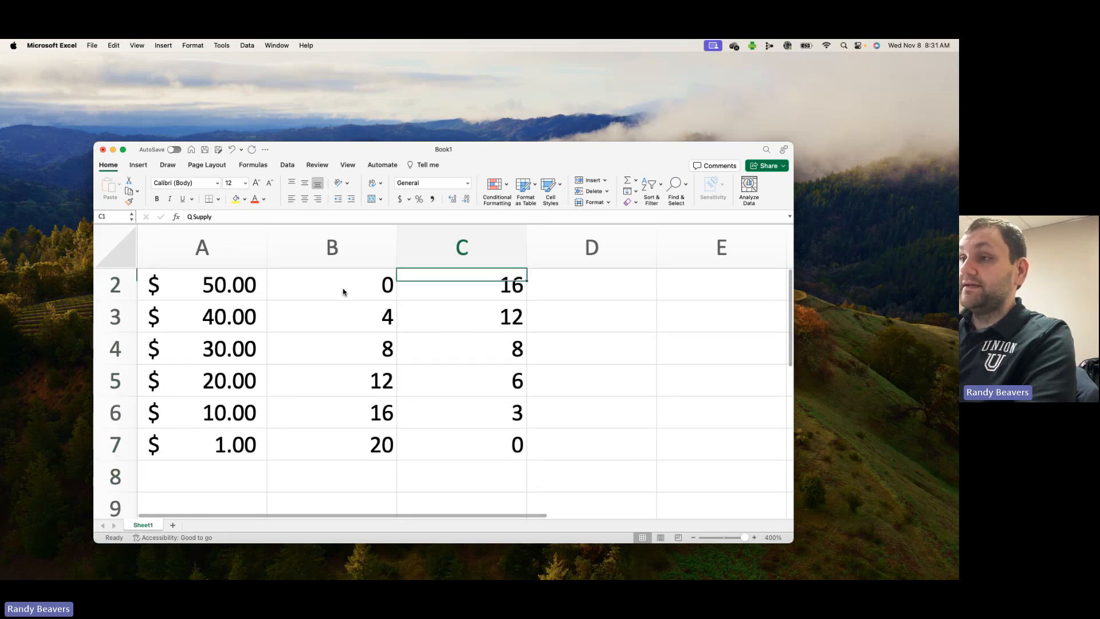
key(Left)
key(Down)
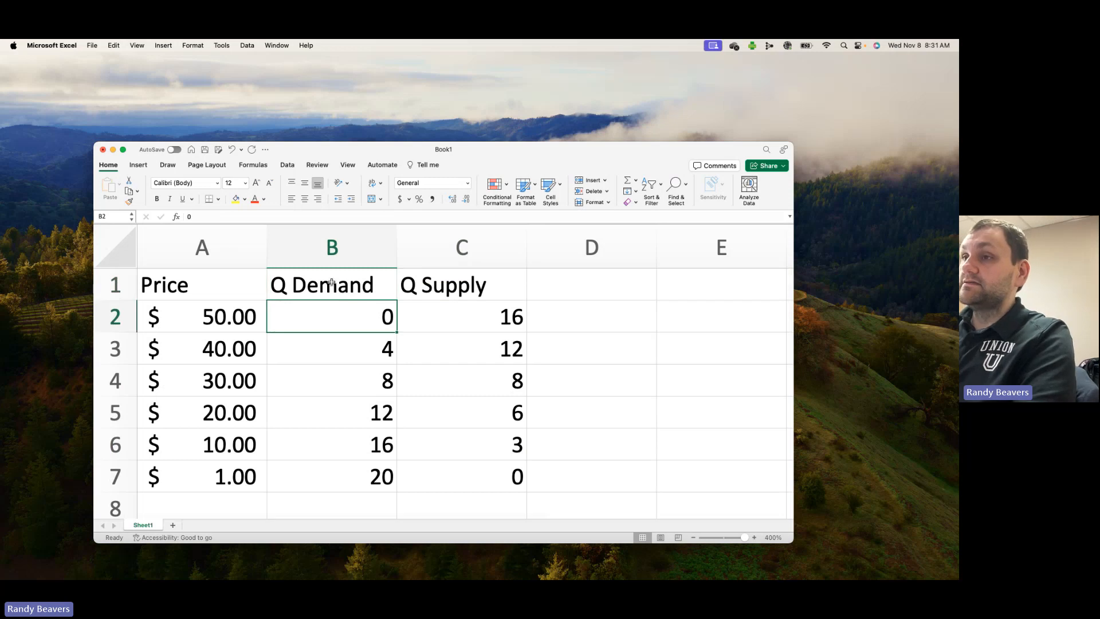
- Insert a recommended scatter chart of the Price and Q Demand data in A1:B7
drag(229, 292, 339, 463)
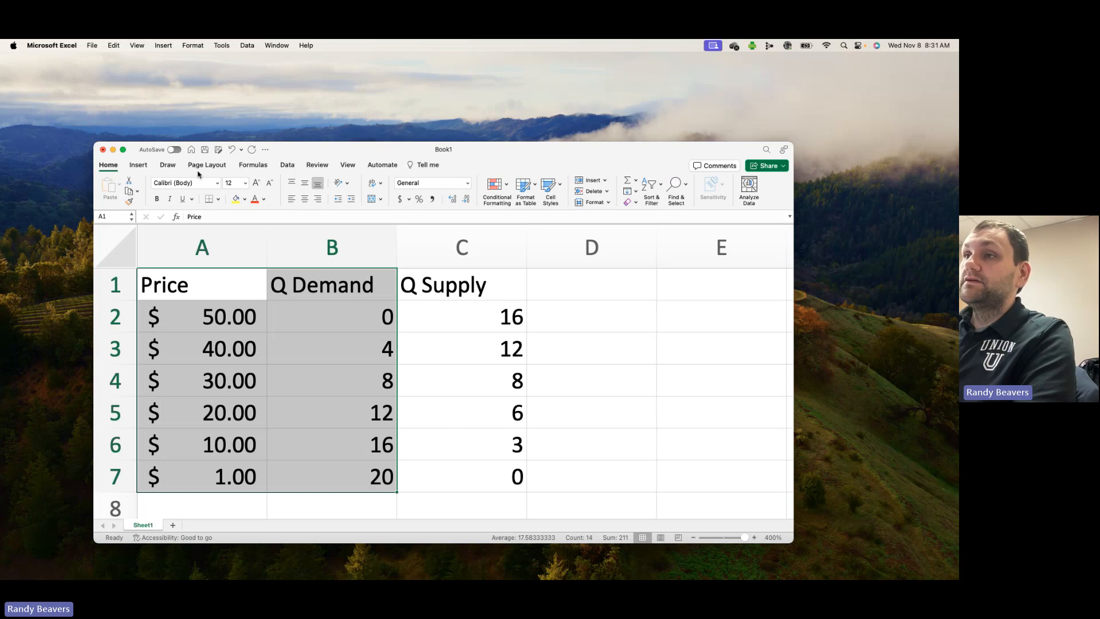
click(140, 166)
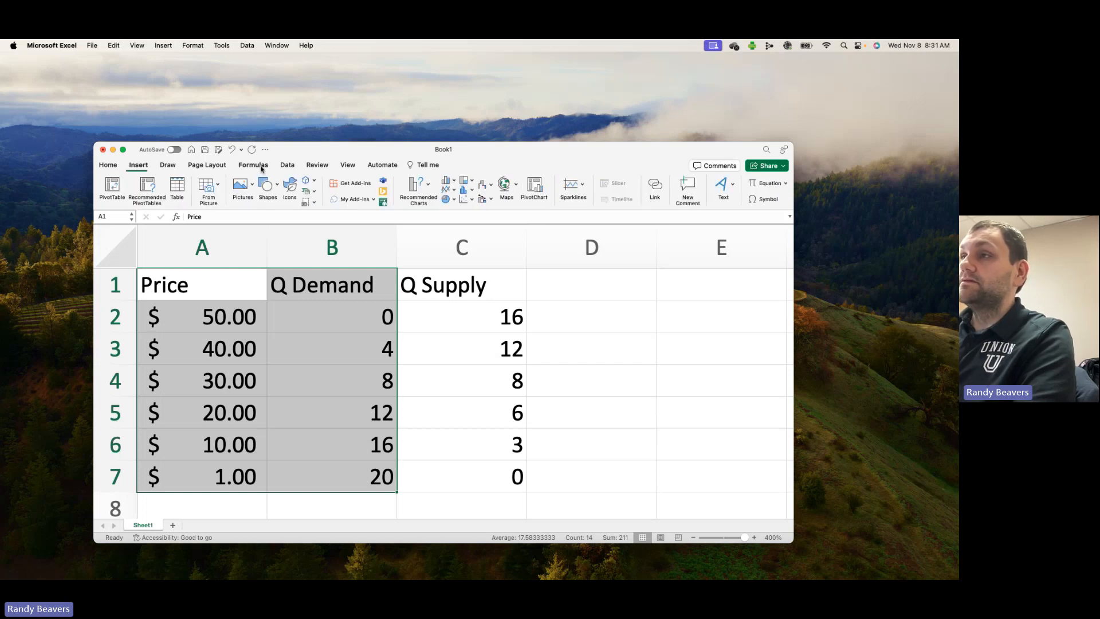
click(414, 186)
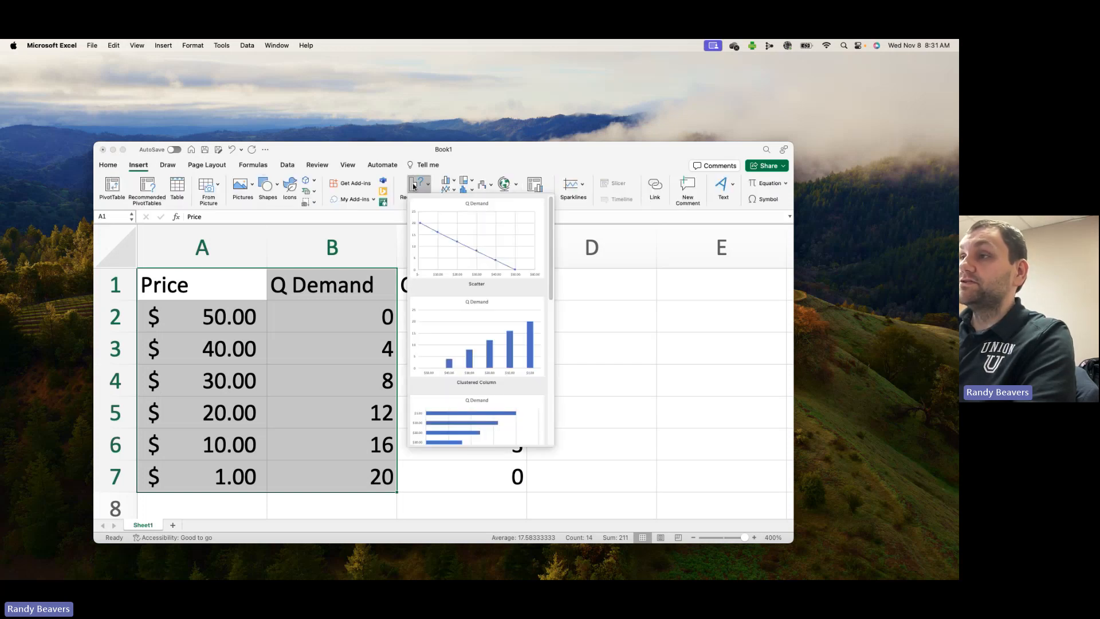
click(466, 235)
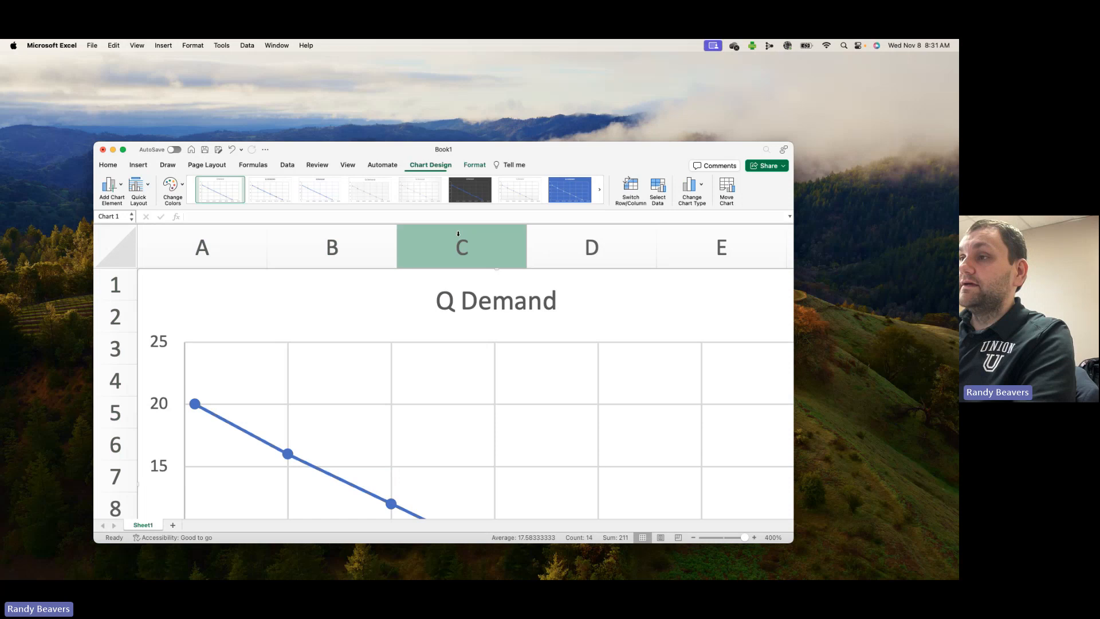
click(347, 166)
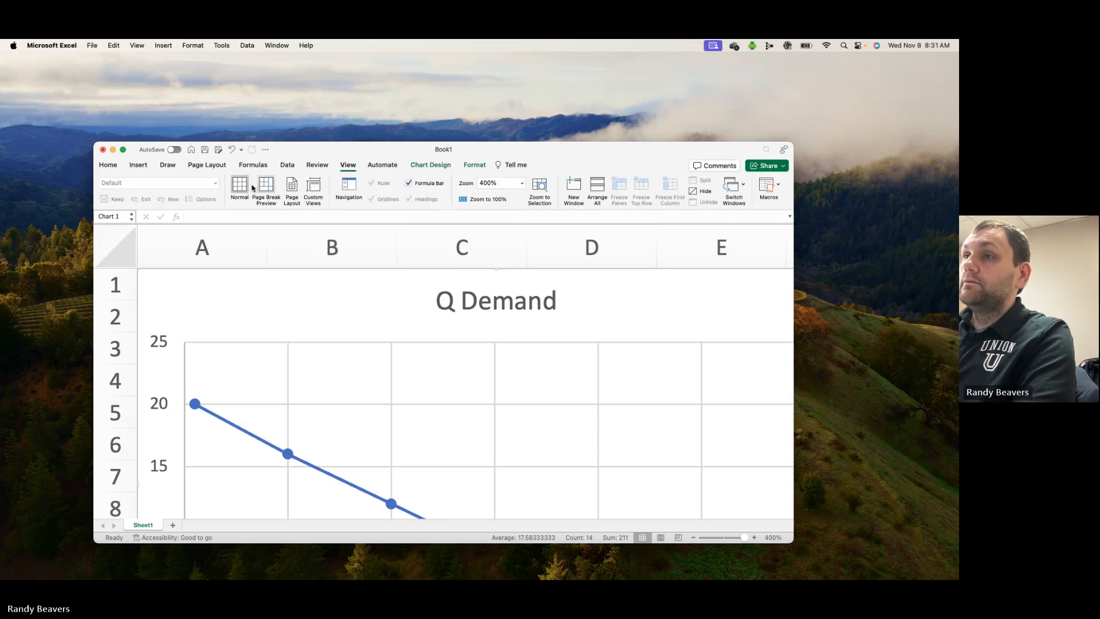
click(541, 189)
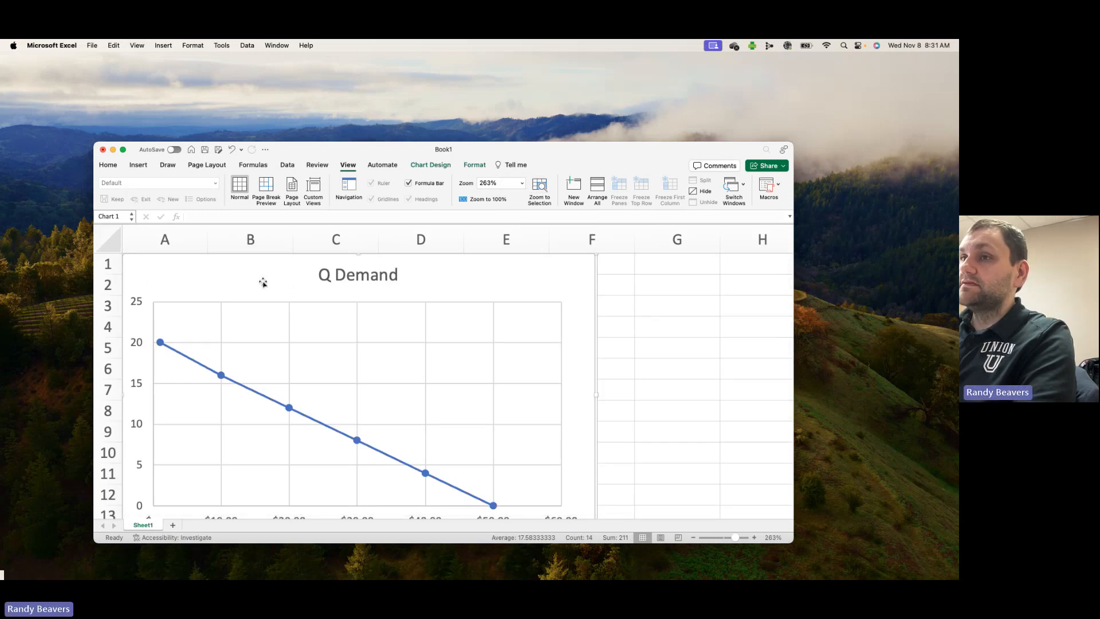
- Move the chart beside the table and switch its plotted series to the Q Supply column C1:C7
drag(148, 261, 408, 269)
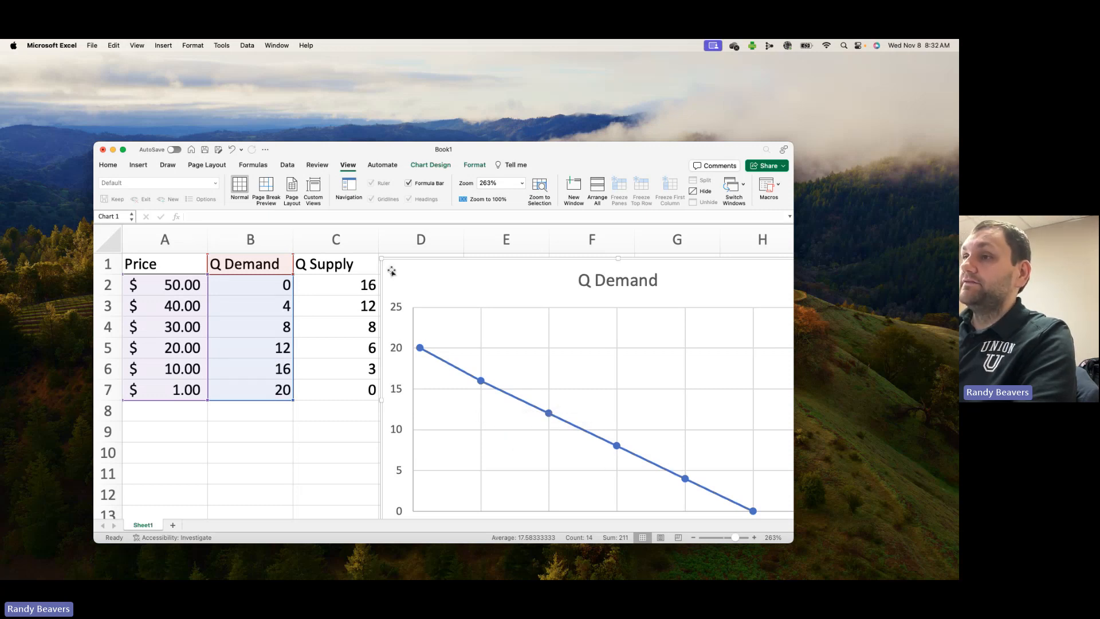
drag(299, 306, 313, 308)
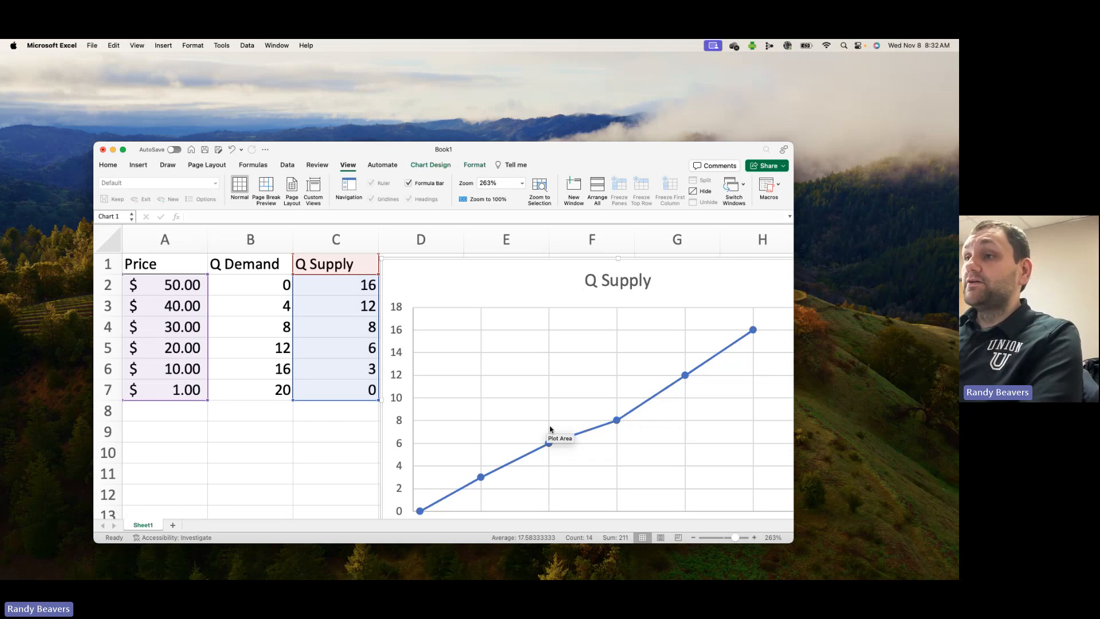
mouse_move(585, 438)
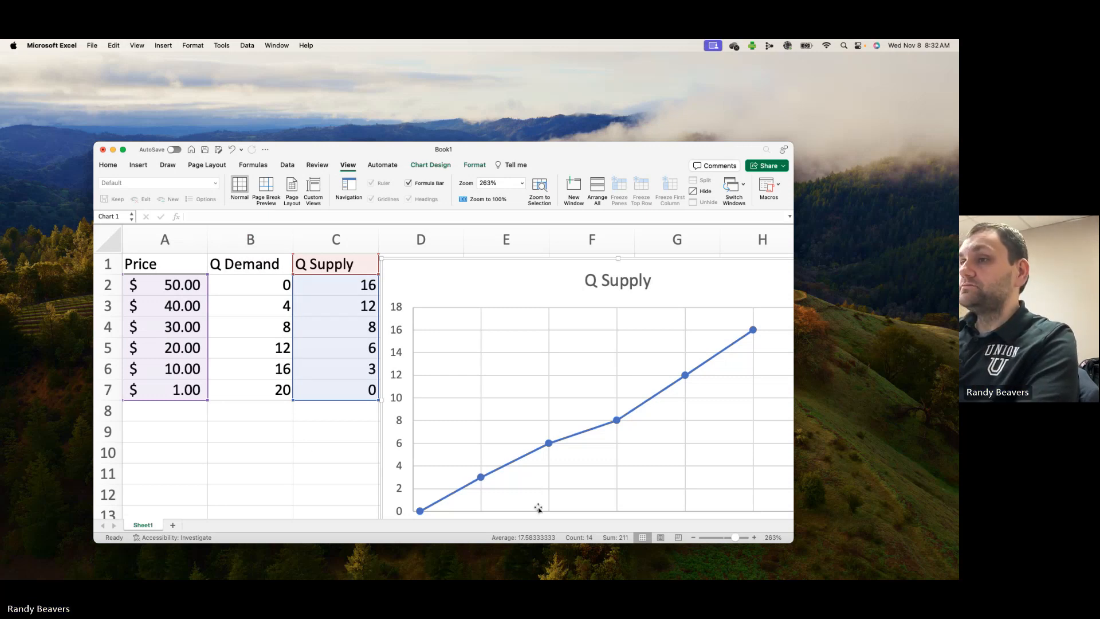
- Change the Q Supply values in C5:C7 to 8, 12 and 16
click(350, 288)
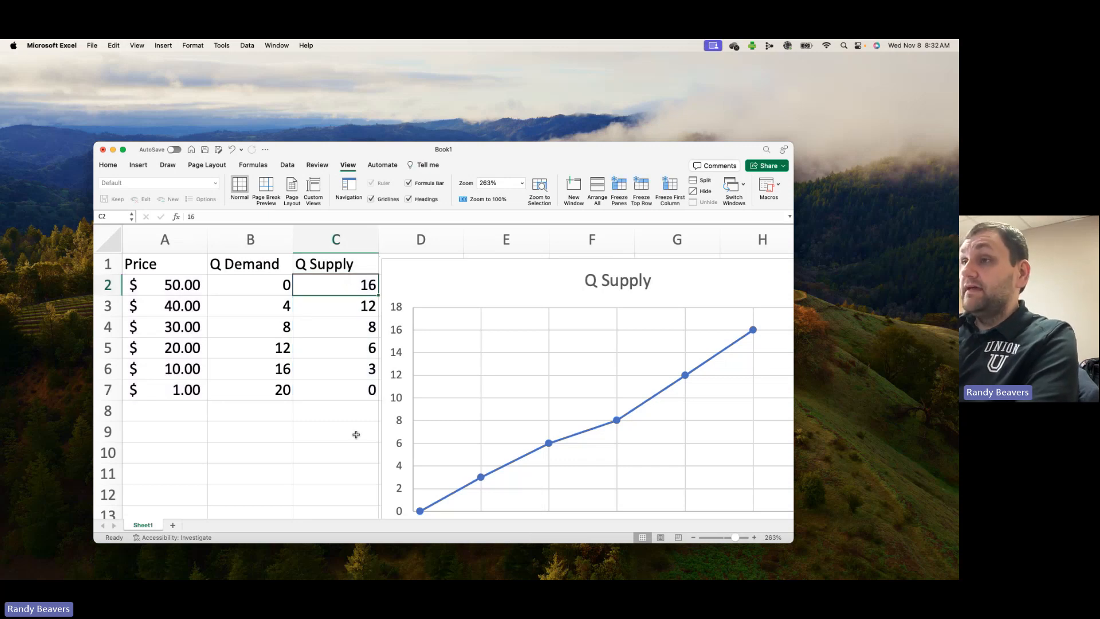
key(Down)
key(Down)
key(Down)
text(8)
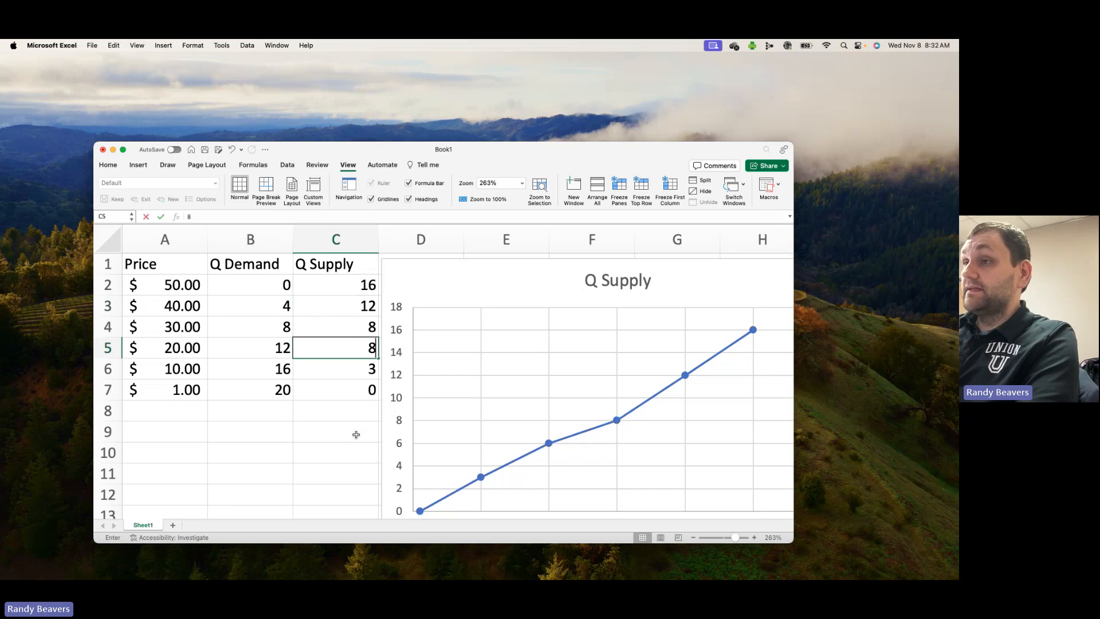
key(Return)
text(12)
key(Return)
text(16)
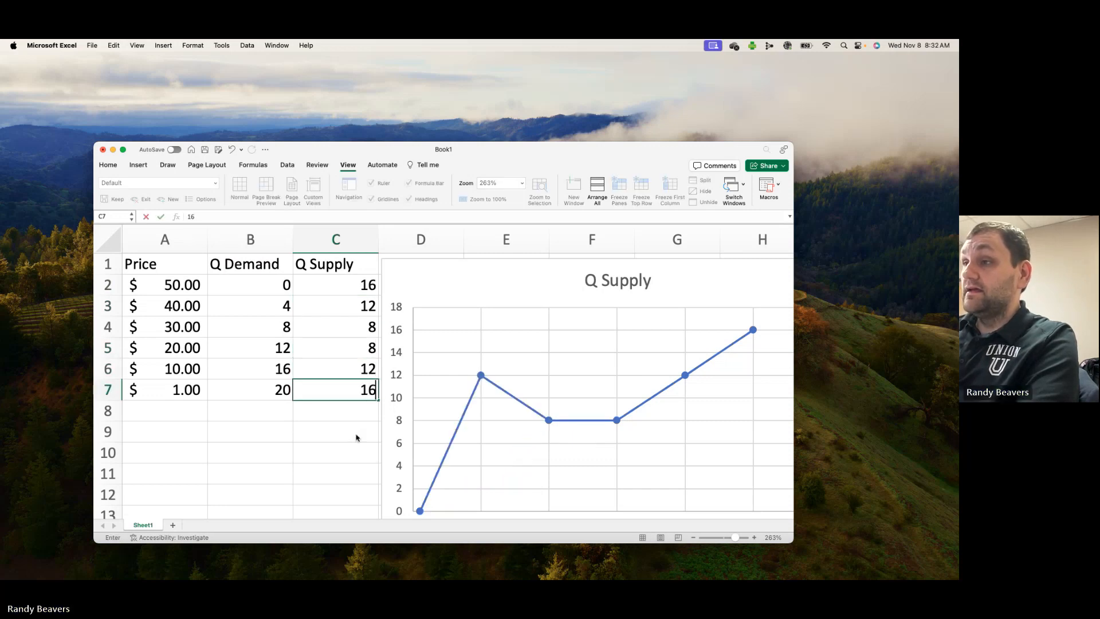
key(Return)
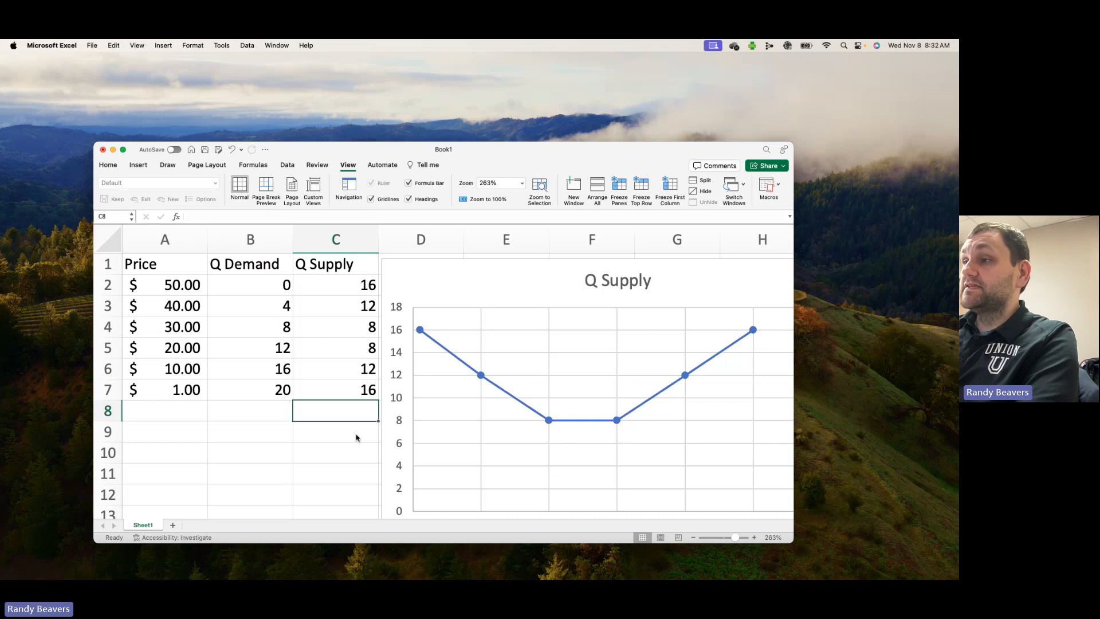
- Change the Q Supply values in C3:C7 to 8, 0, 4, 16 and 8
key(Up)
key(Up)
key(Up)
key(Up)
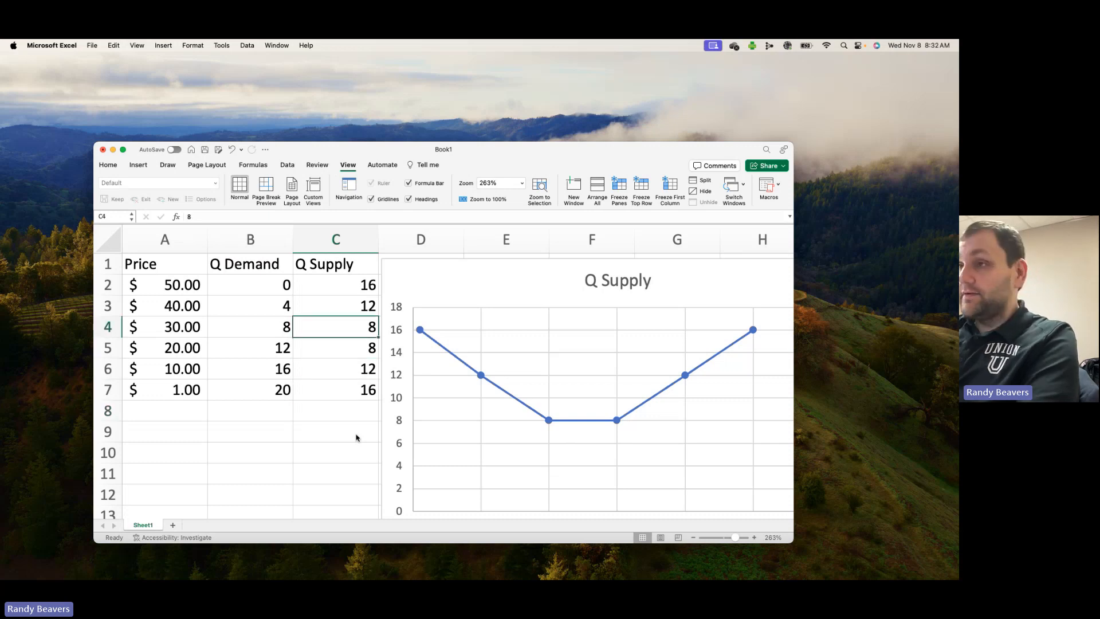
key(Up)
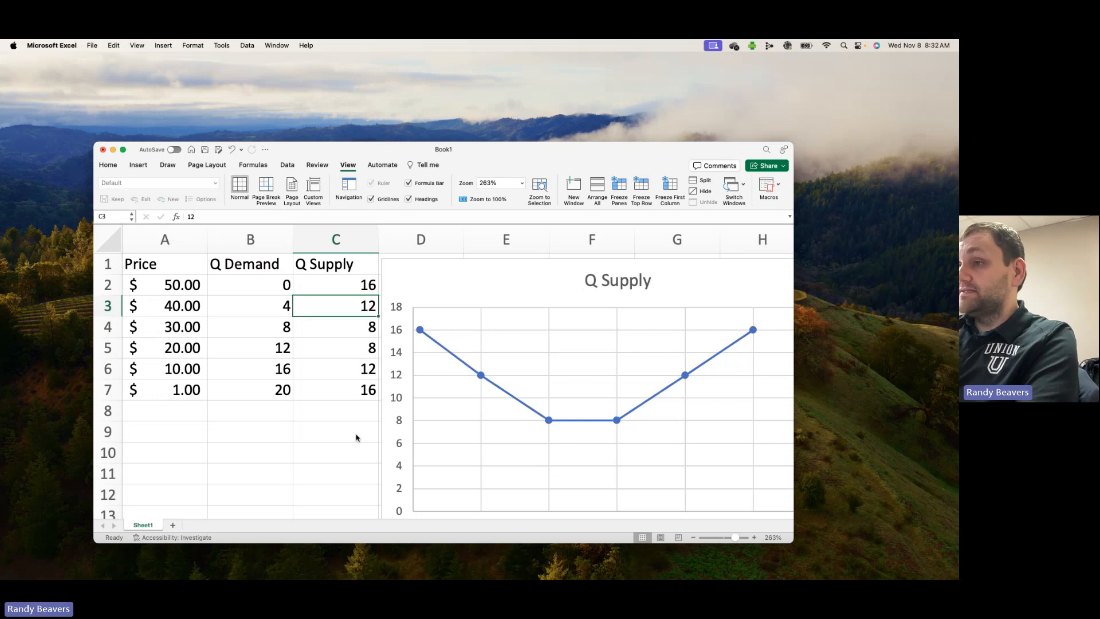
text(8)
key(Return)
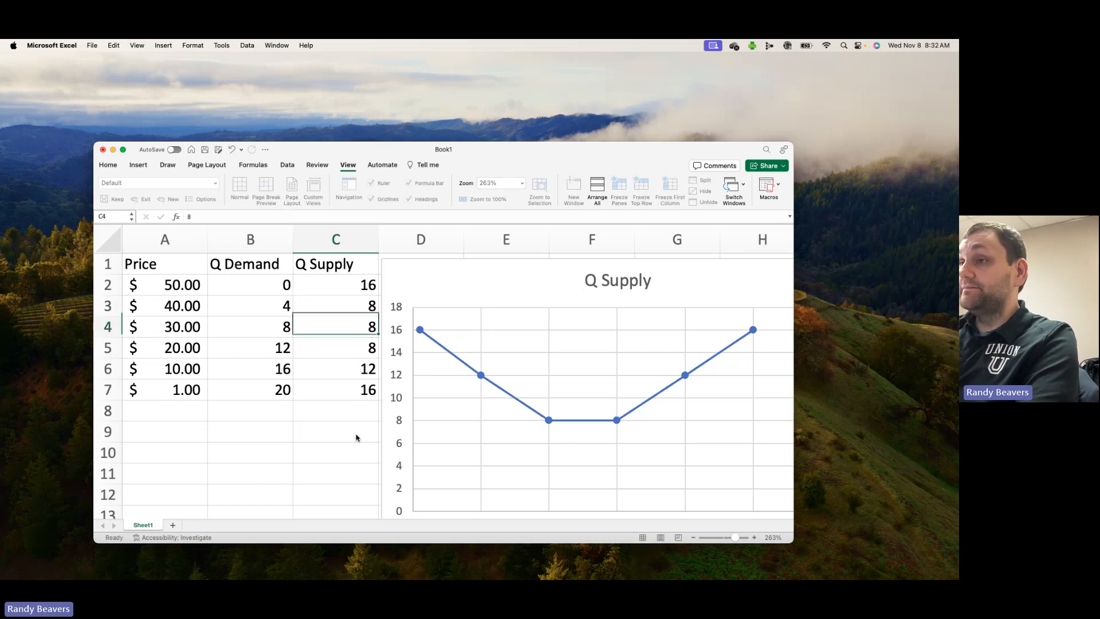
text(0)
key(Return)
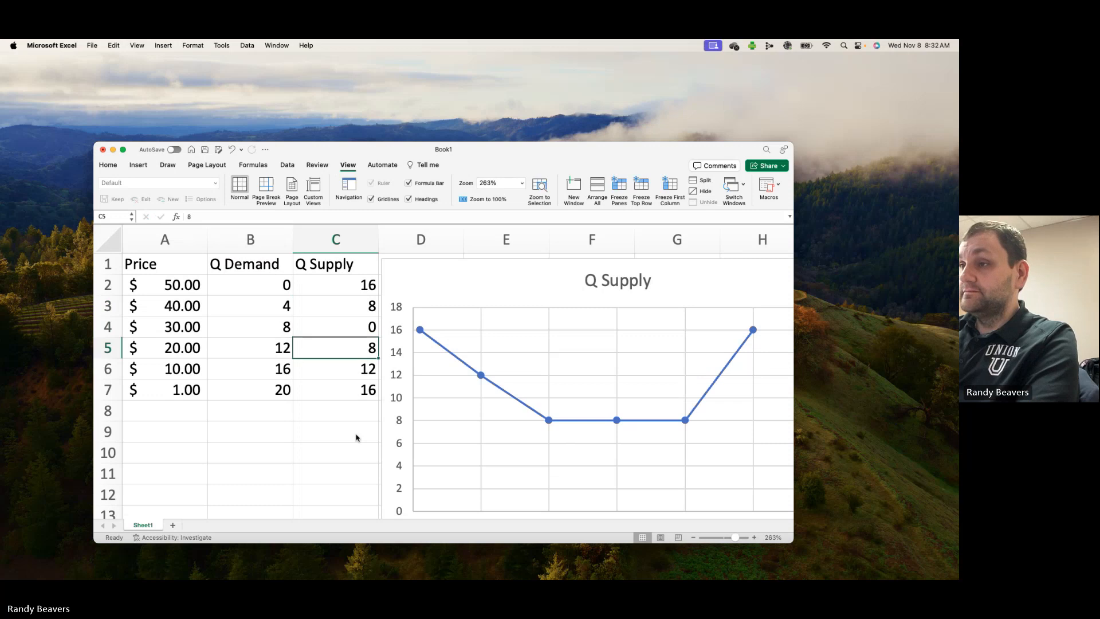
text(4)
key(Return)
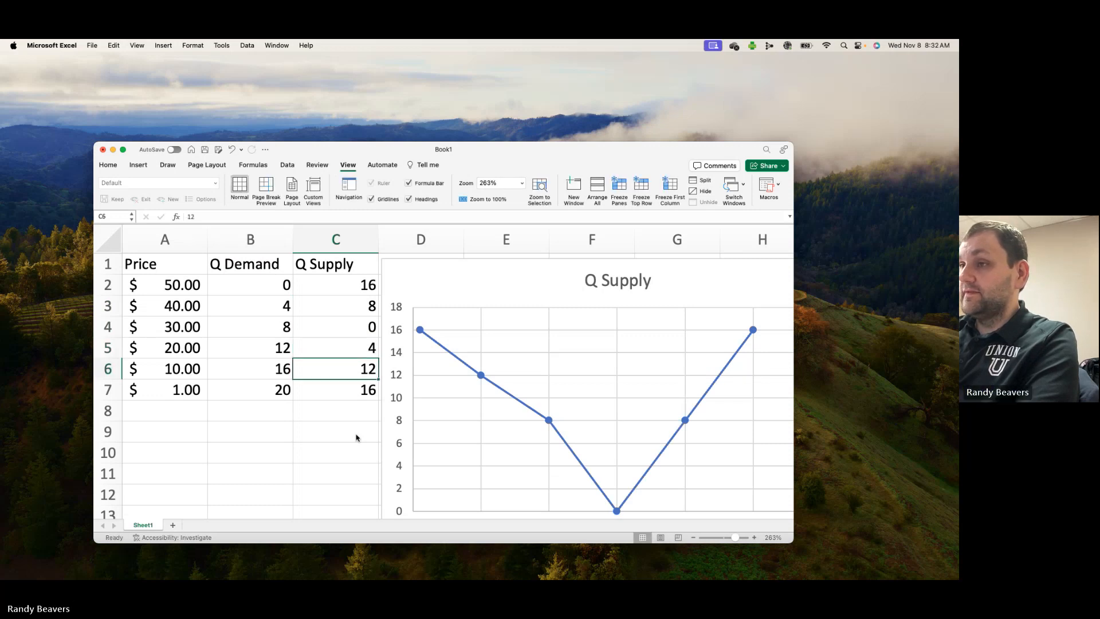
text(16)
key(Return)
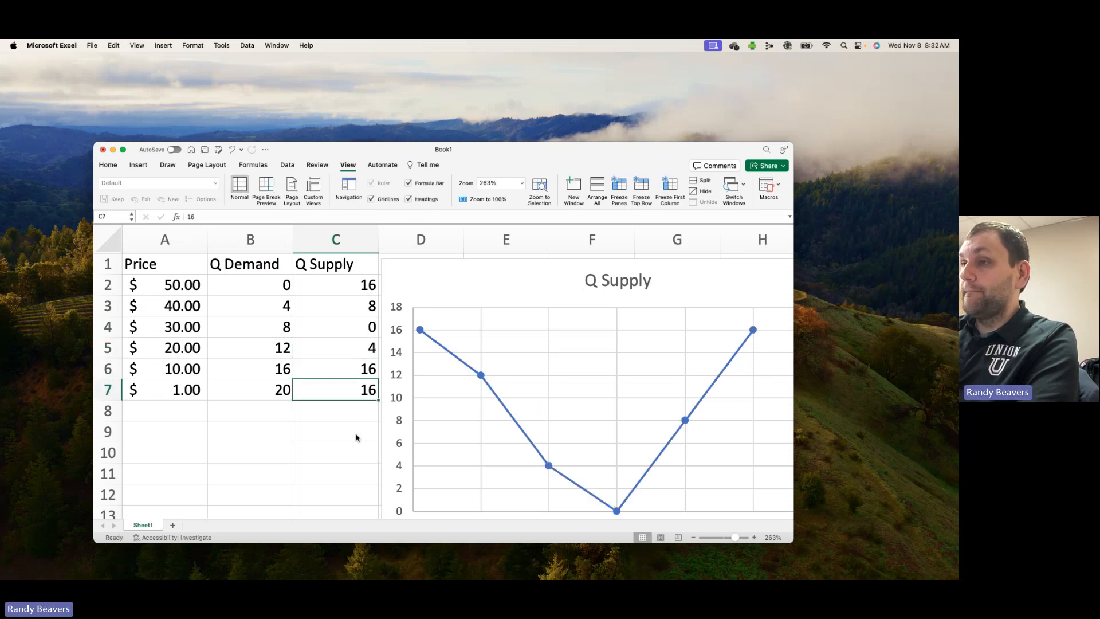
text(8)
key(Return)
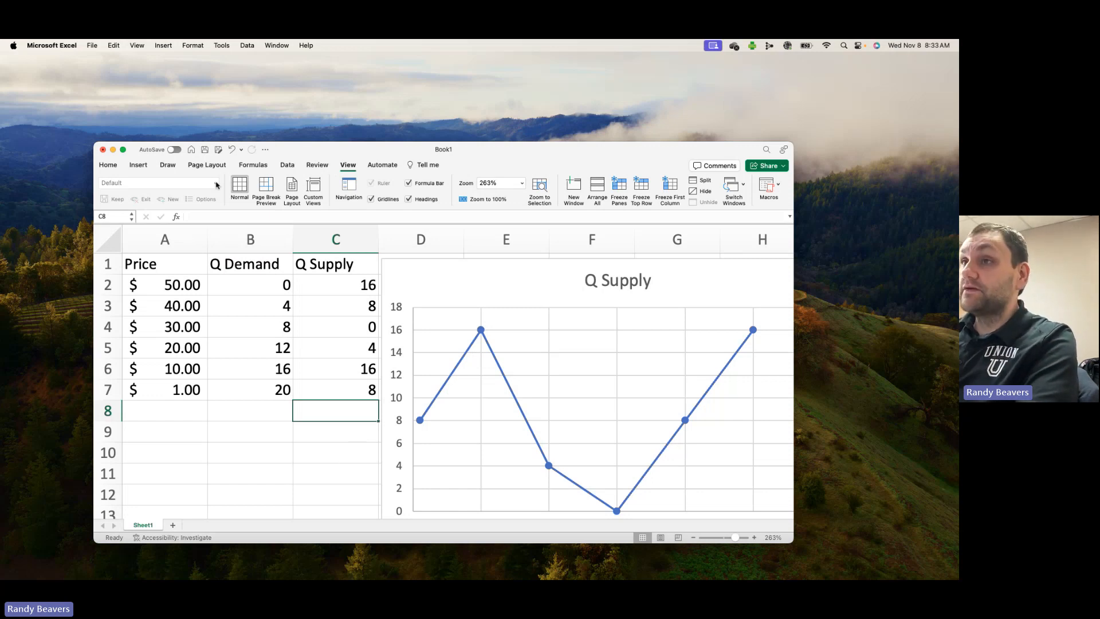
- Undo all the changes to the Q Supply values and the chart's switch to the Q Supply series
click(230, 150)
click(230, 150)
click(229, 150)
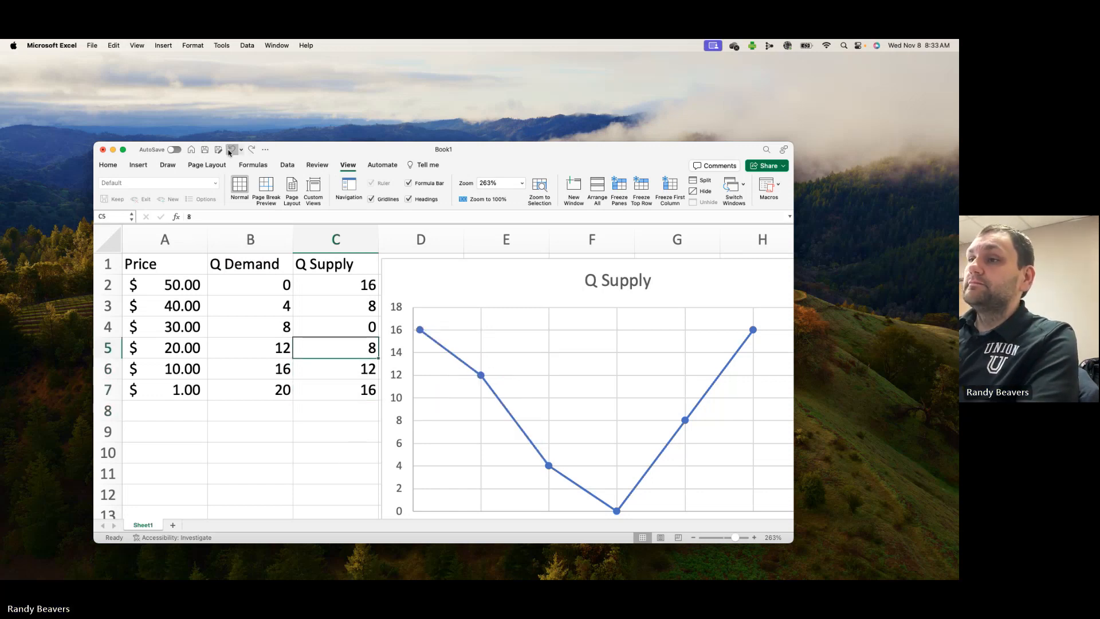
click(230, 151)
click(230, 150)
click(229, 150)
click(229, 150)
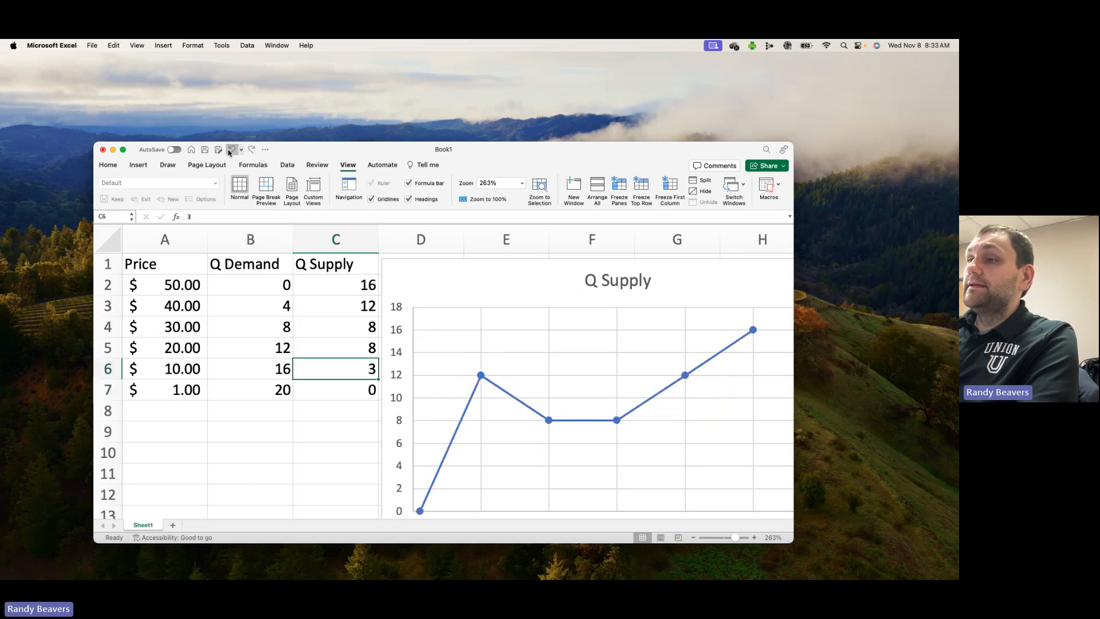
click(230, 150)
click(230, 150)
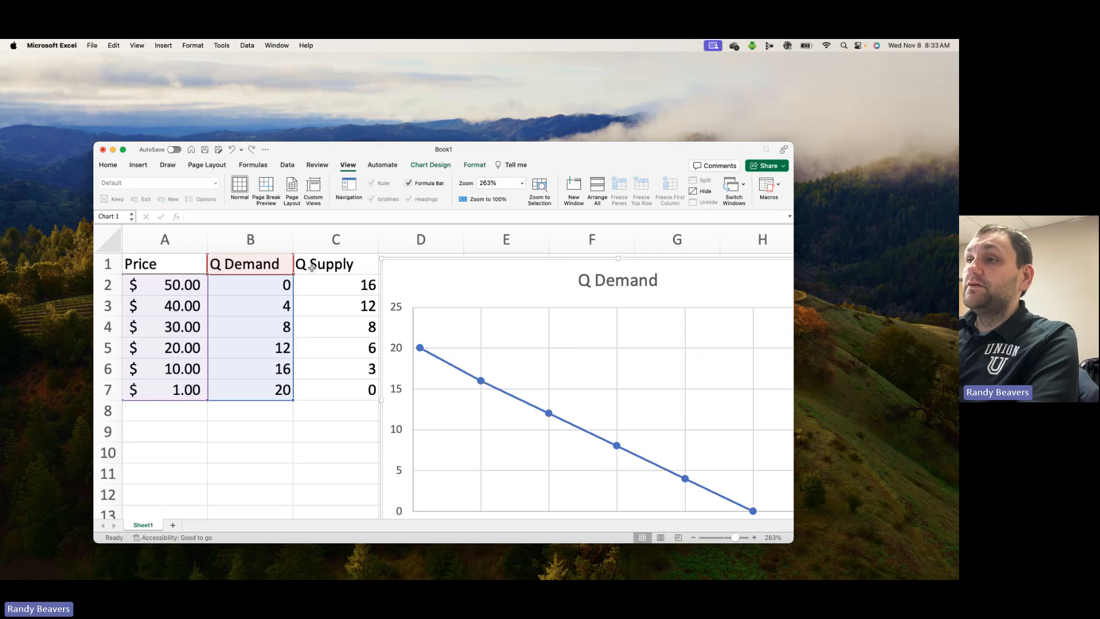
- Delete the Q Demand chart from the worksheet
click(399, 276)
click(399, 278)
key(Delete)
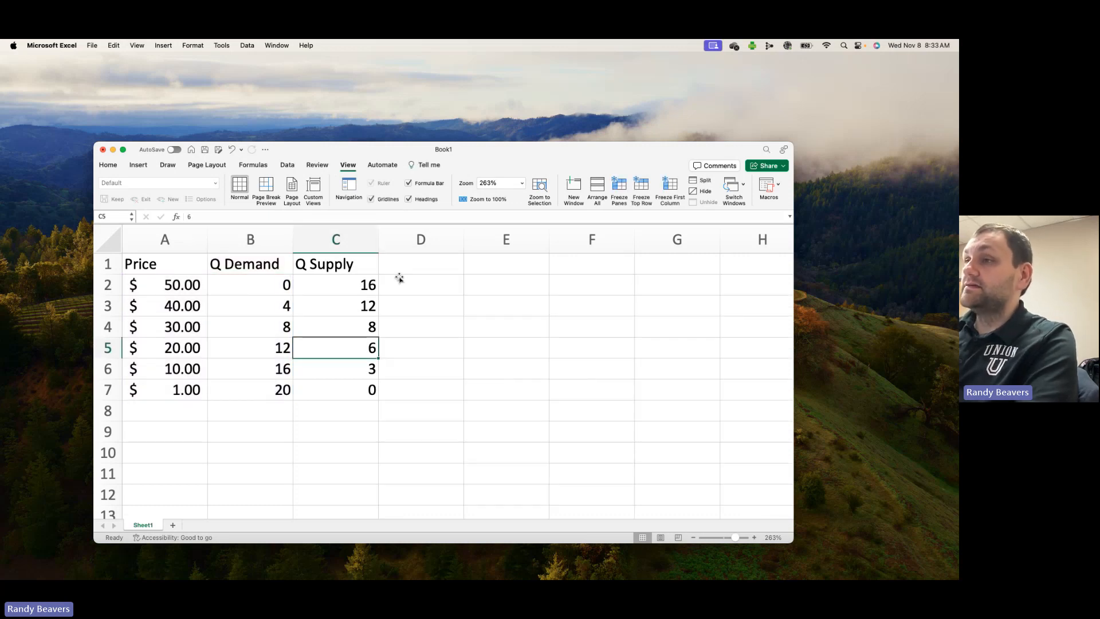
- Insert a recommended scatter chart with lines for the whole table A1:C7 and place it beside the data from column D
drag(146, 323, 345, 327)
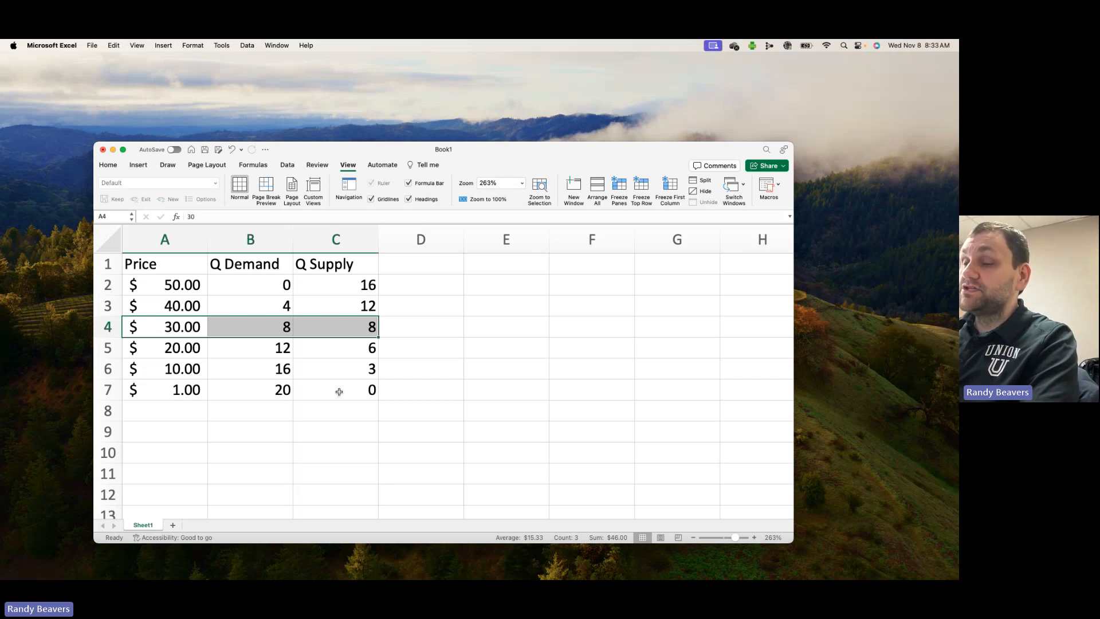
drag(342, 390, 143, 265)
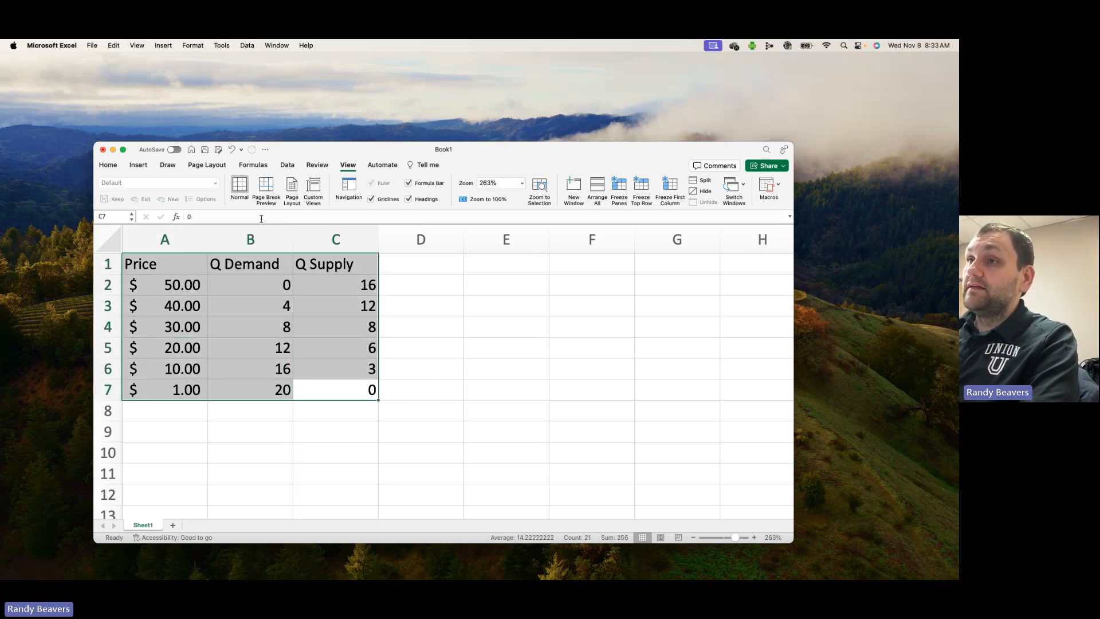
click(137, 165)
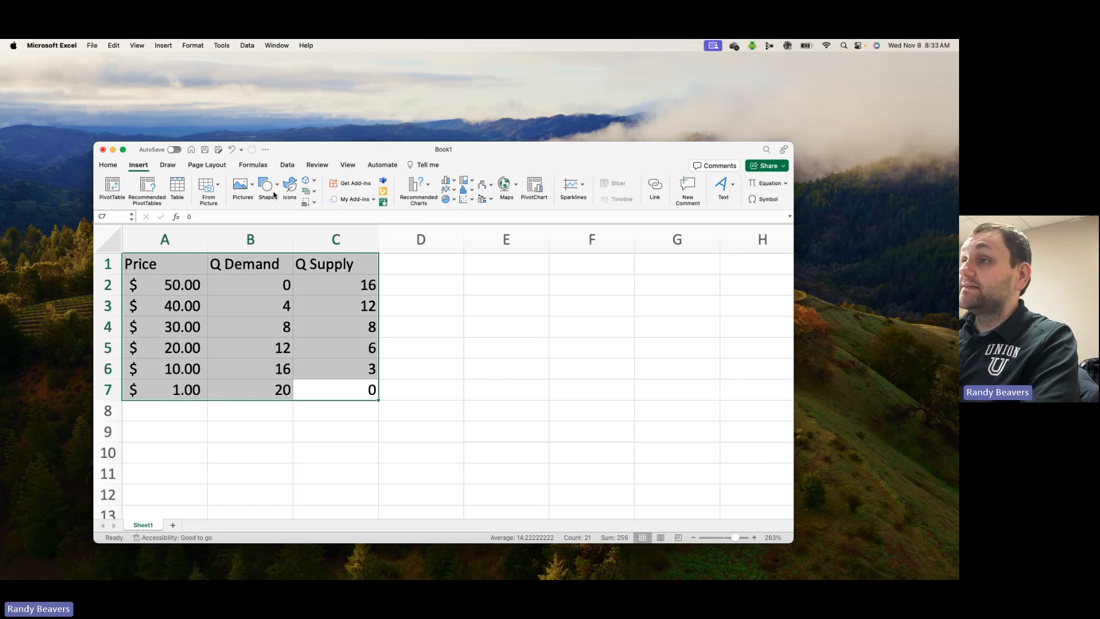
click(418, 198)
click(483, 409)
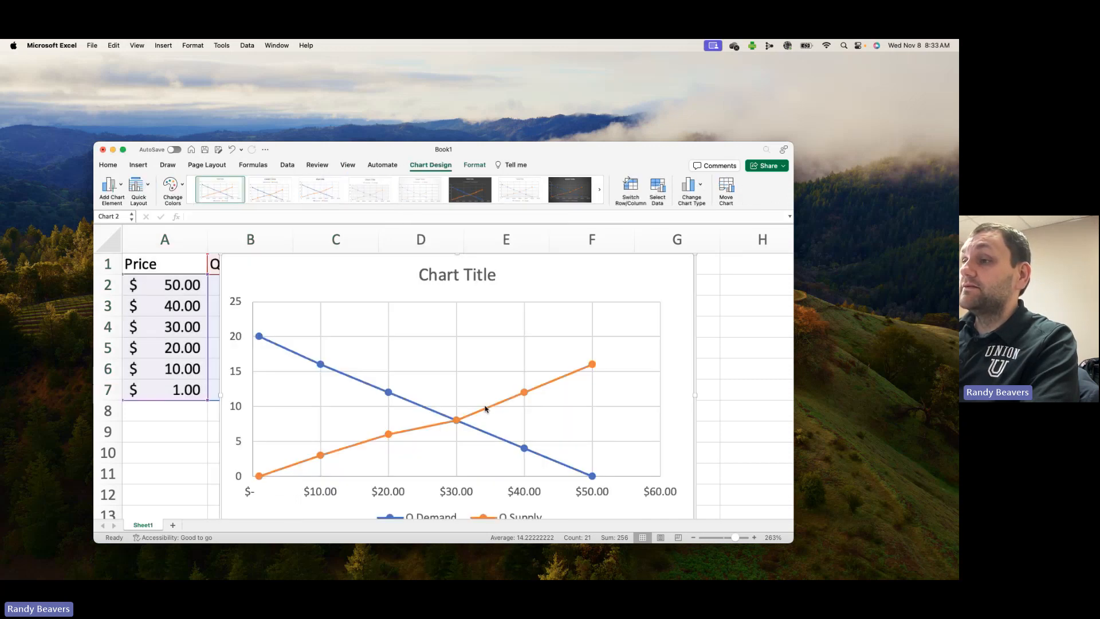
drag(235, 266, 395, 279)
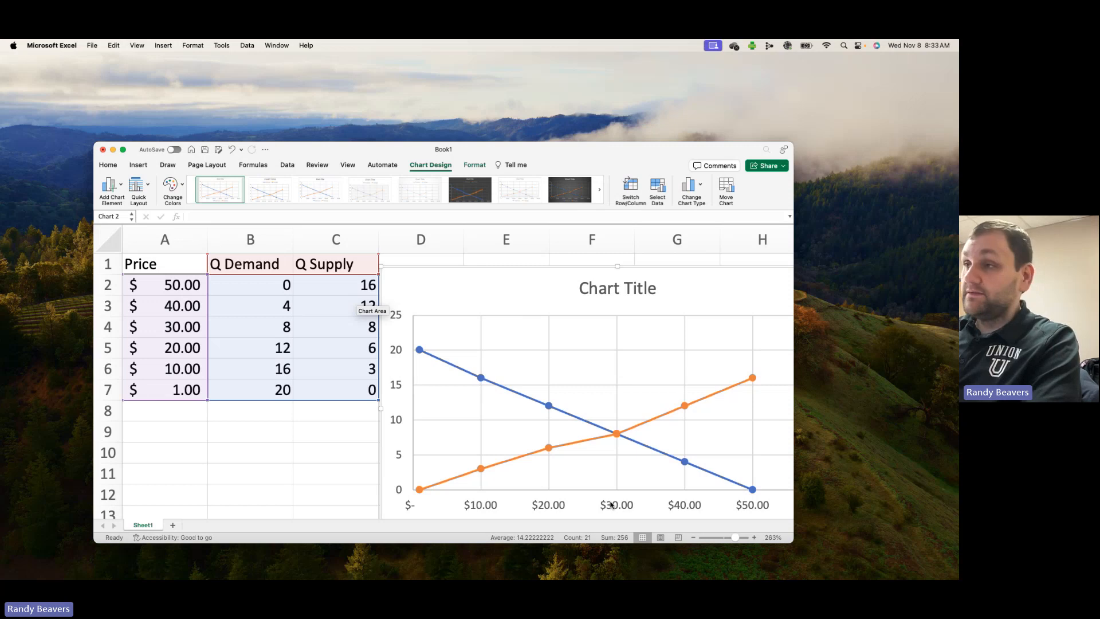
- Examine the intersection of the demand and supply lines and select the matching table row A4:C4
mouse_move(618, 436)
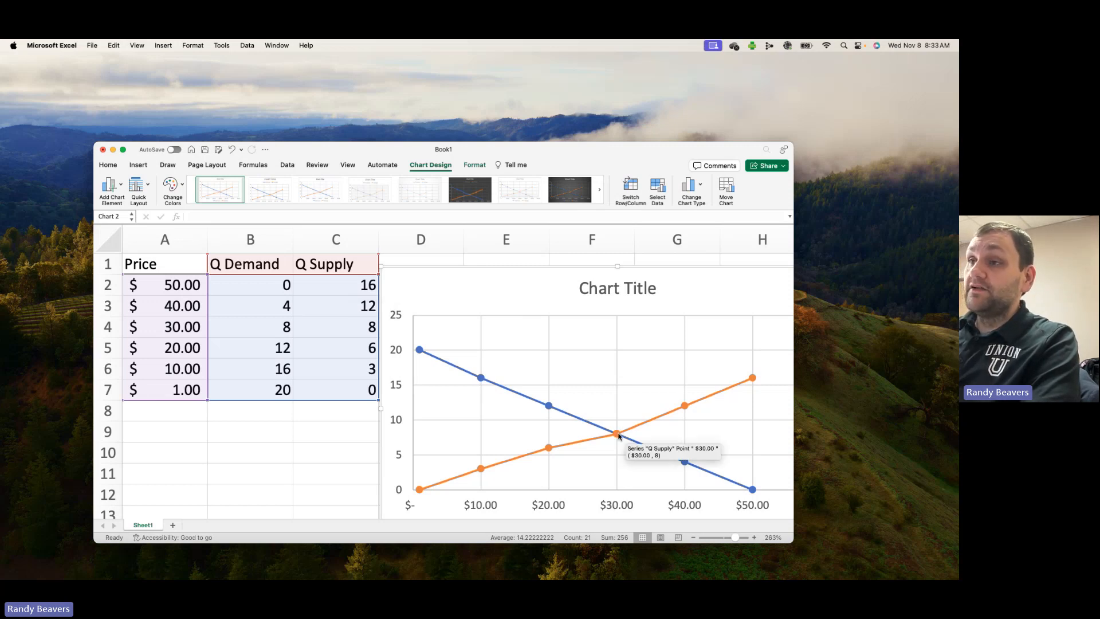
drag(339, 324, 160, 319)
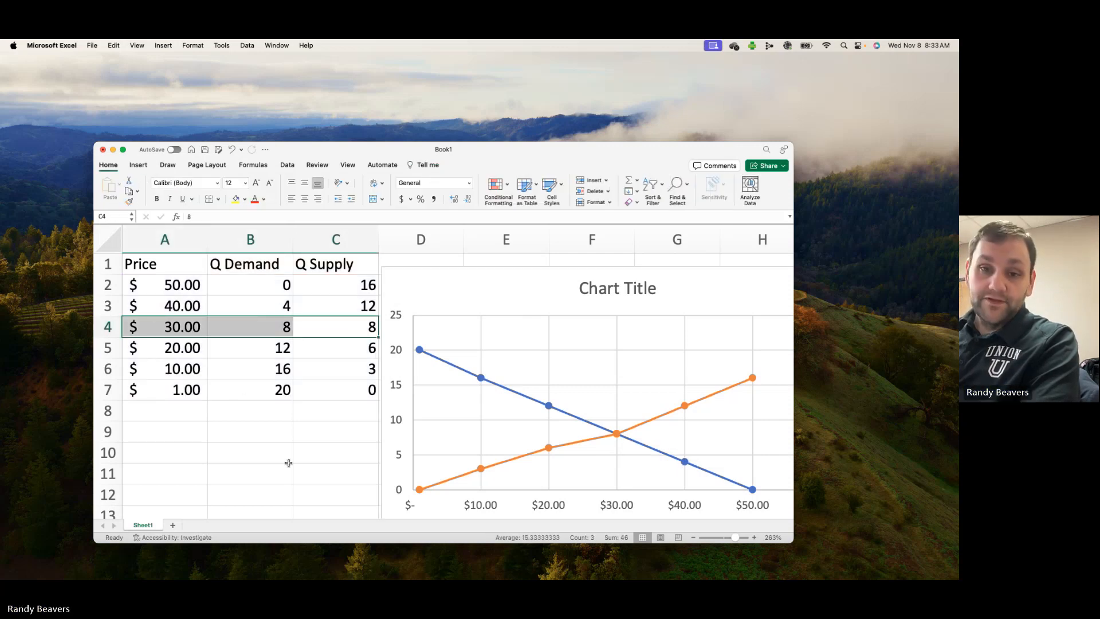